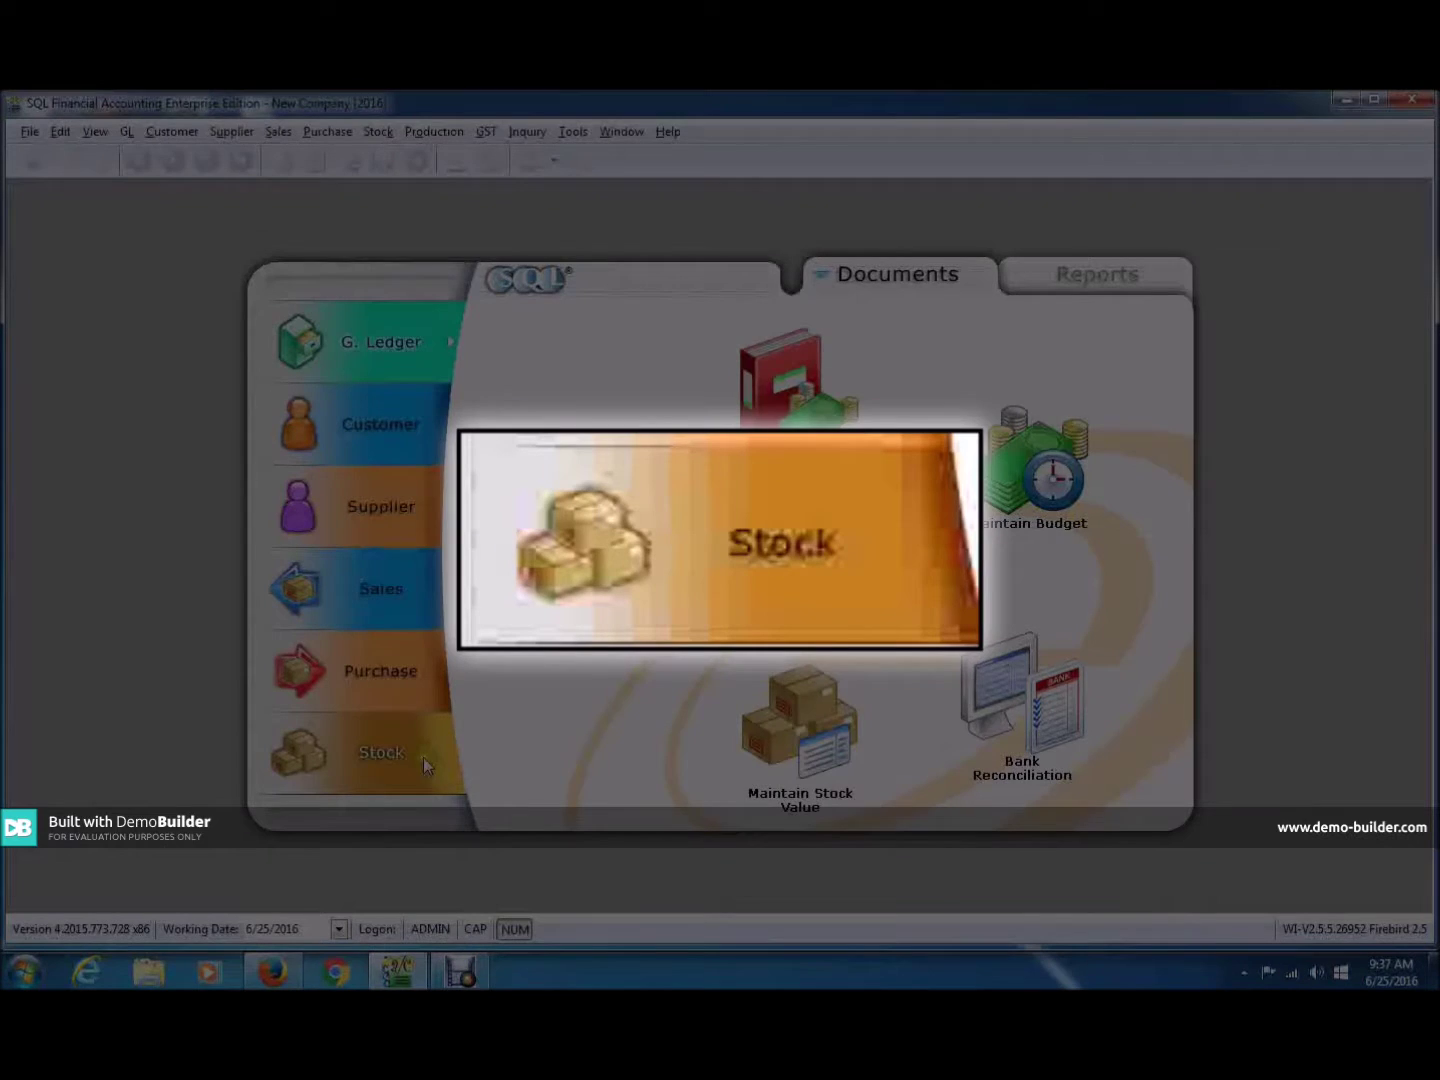
Generate the Stock Card report for 6/1/2016 to 6/30/2016 and show it as a print preview
{"action": "left_click", "coordinate": [423, 757]}
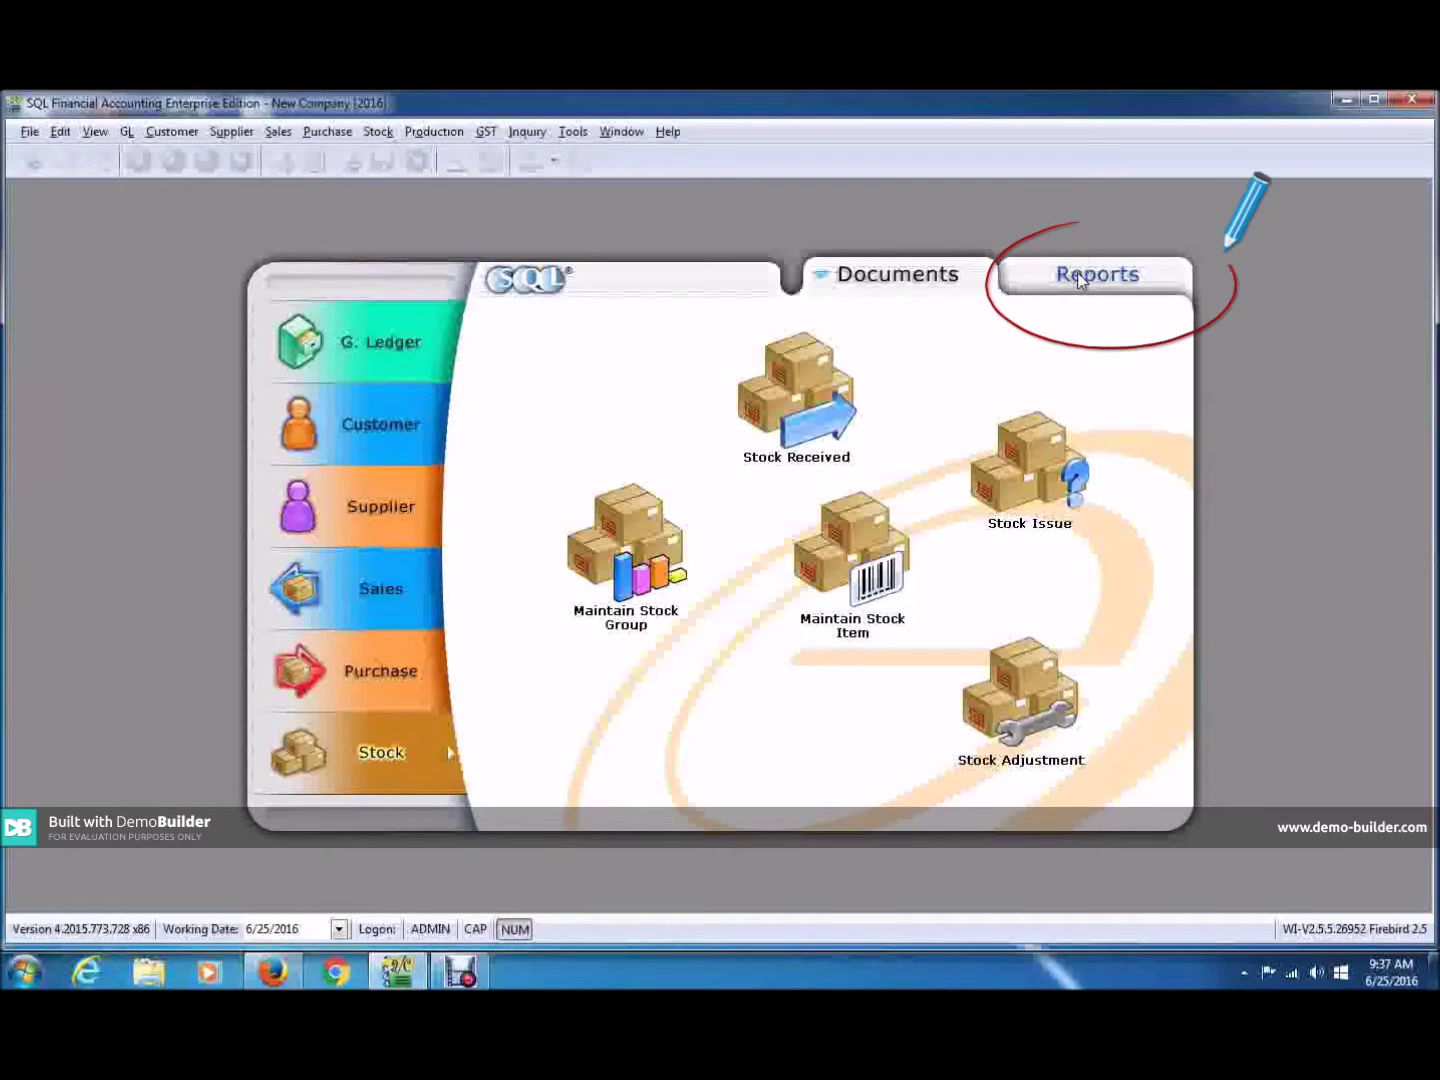
{"action": "left_click", "coordinate": [1067, 280]}
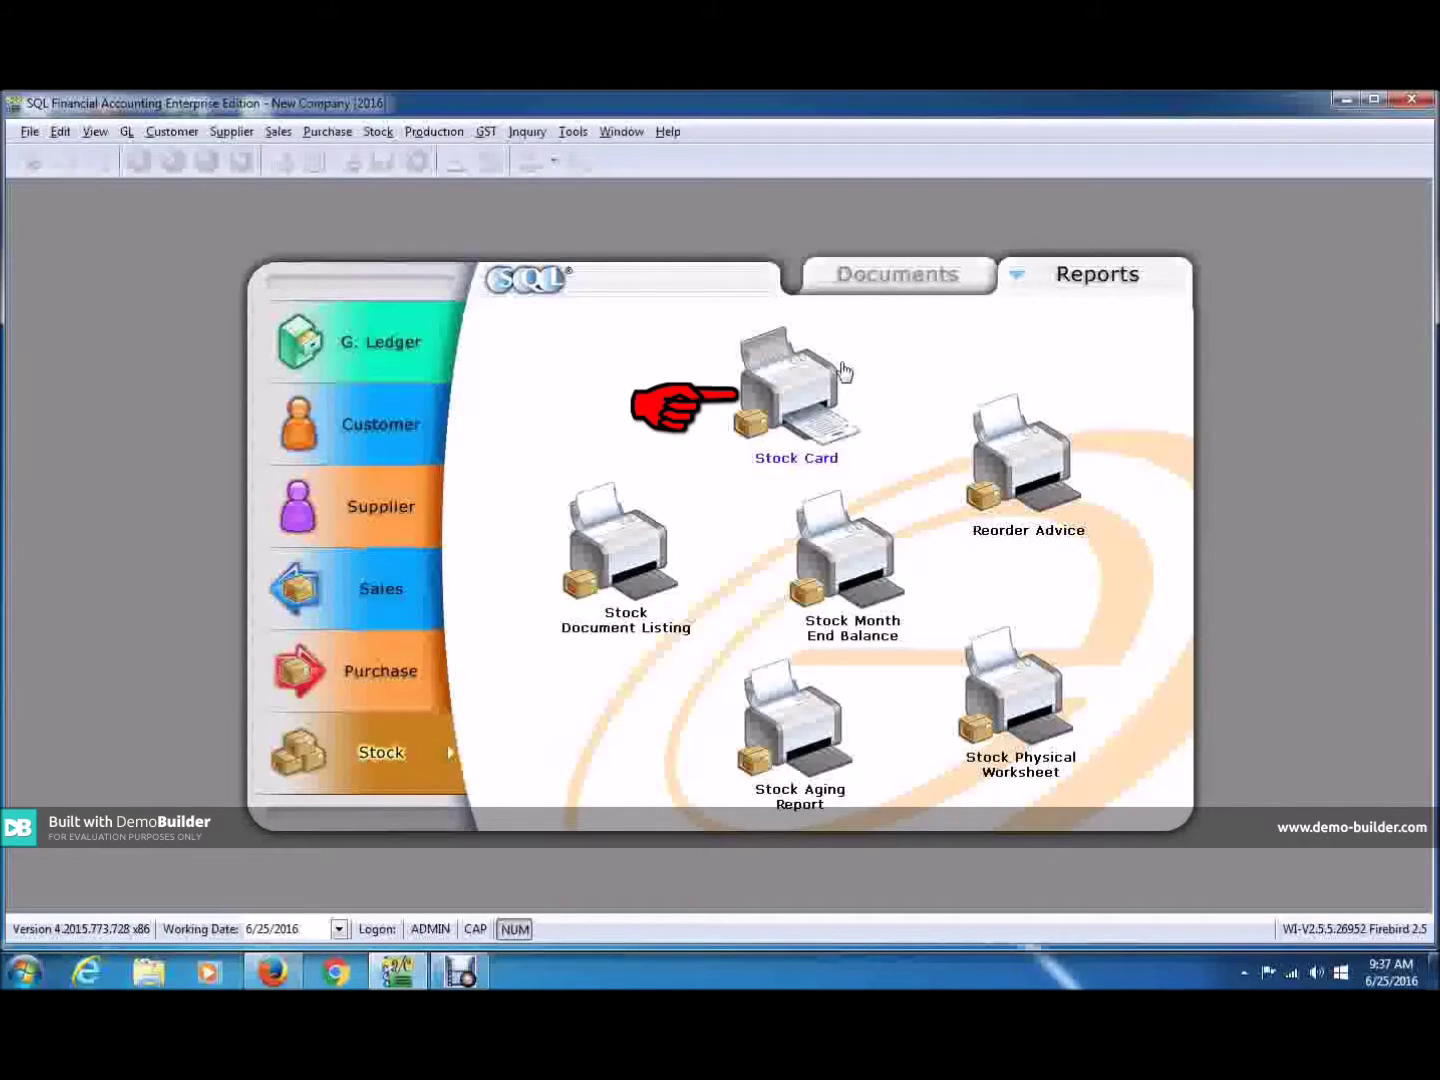
{"action": "left_click", "coordinate": [813, 381]}
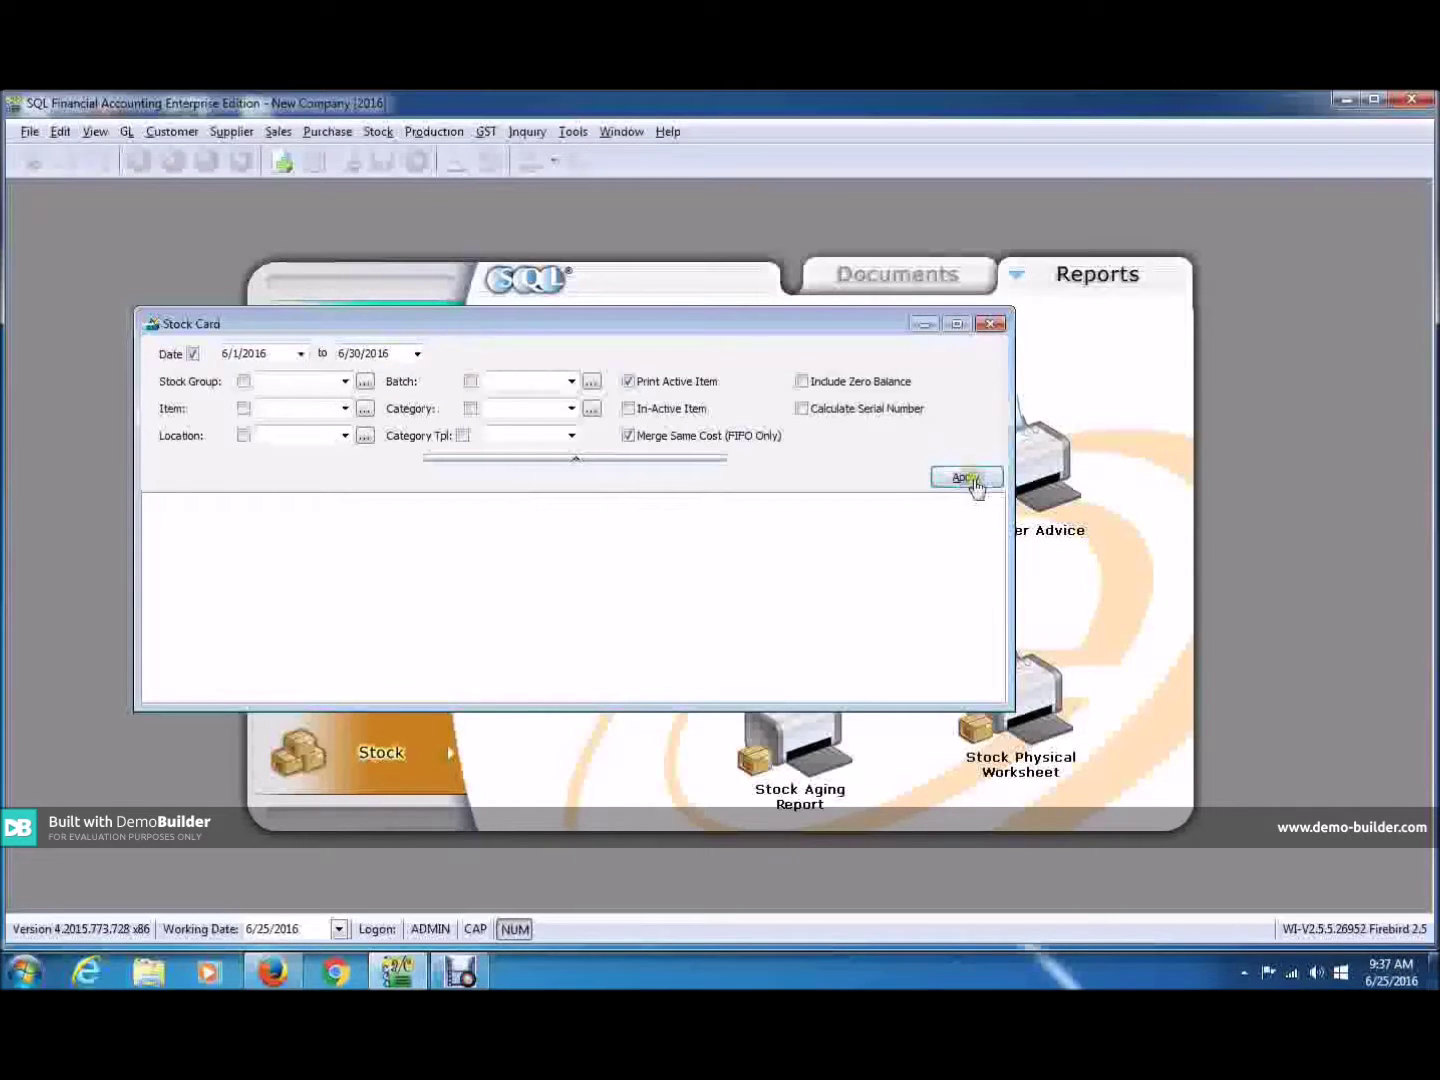
{"action": "left_click", "coordinate": [968, 479]}
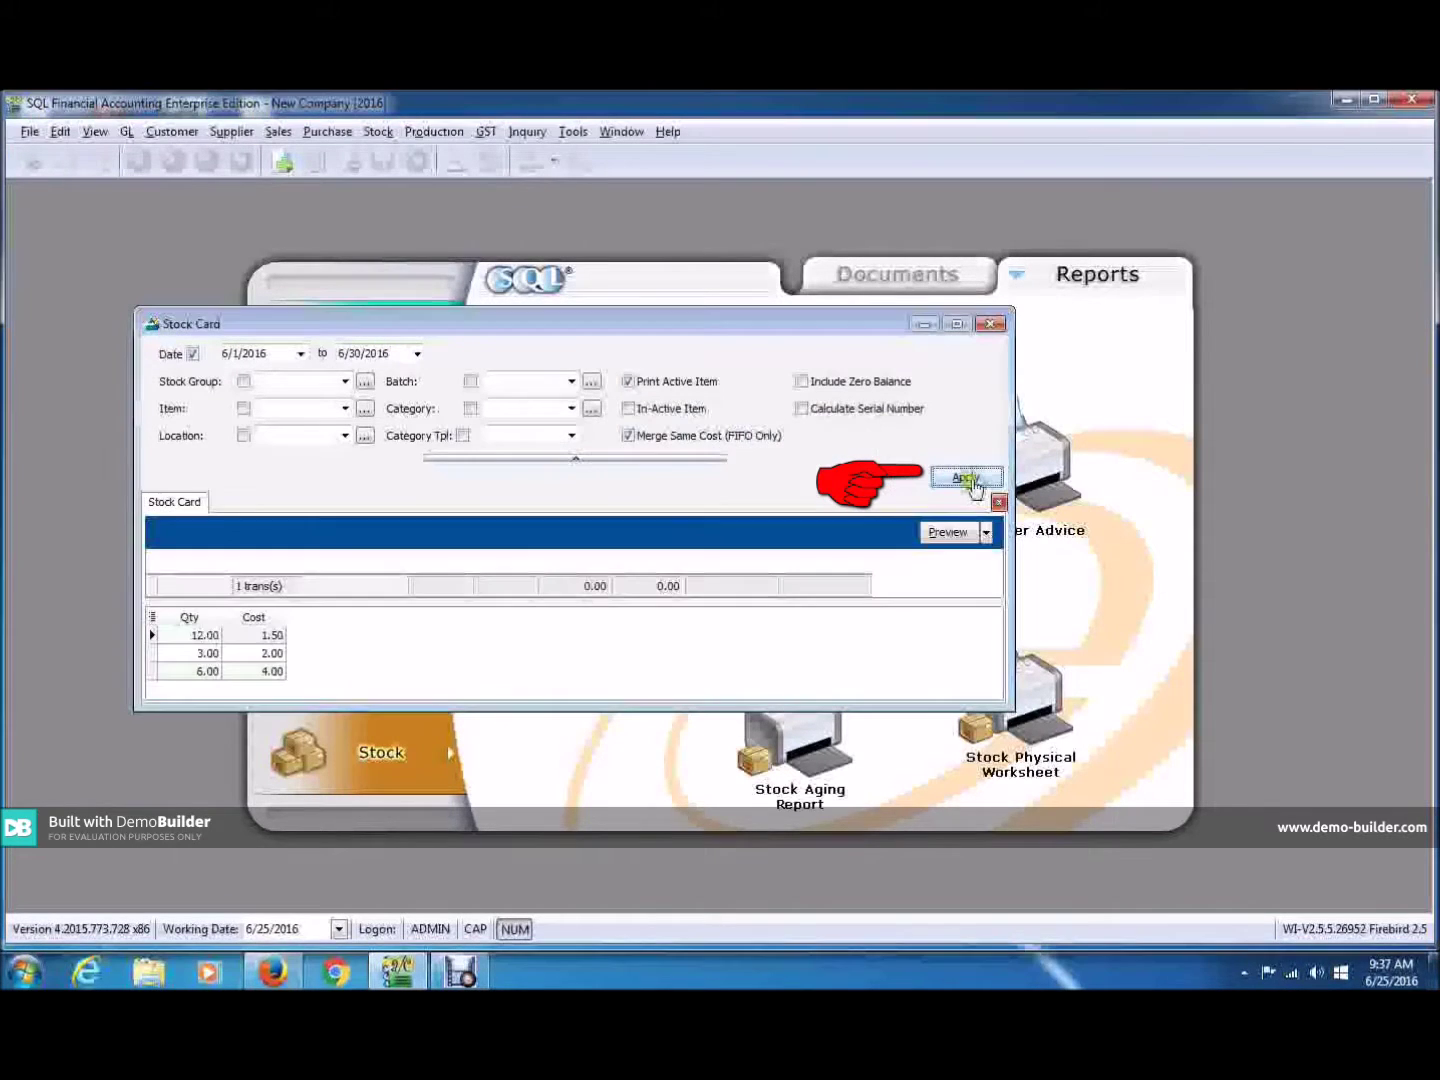
{"action": "left_click", "coordinate": [946, 534]}
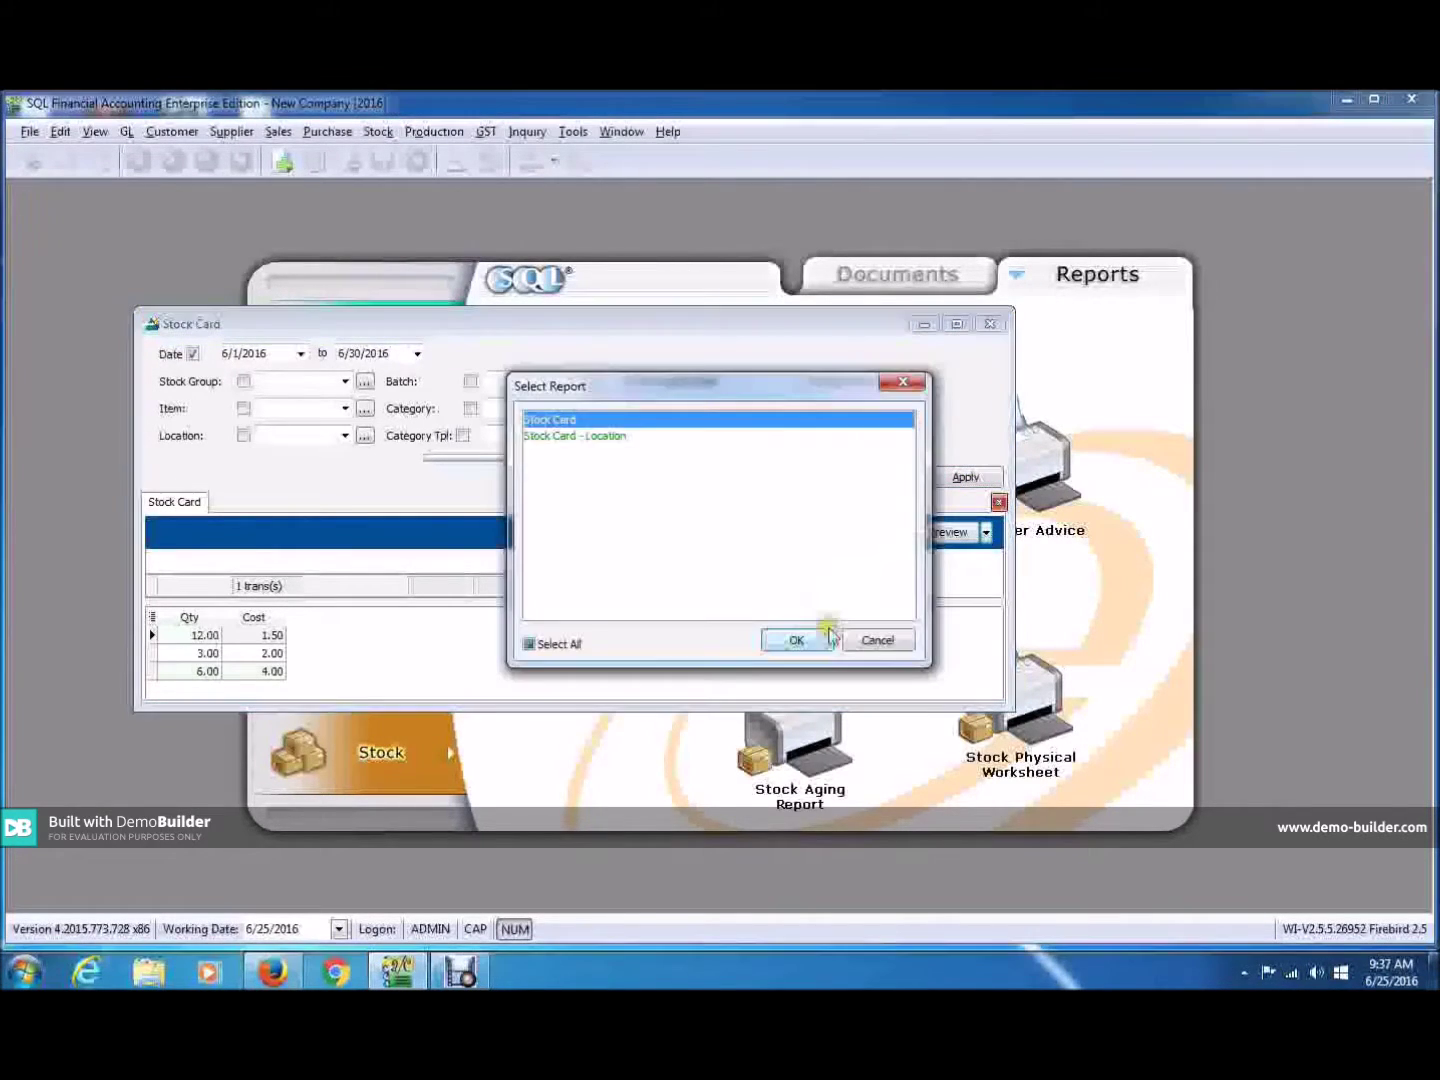
{"action": "left_click", "coordinate": [796, 640]}
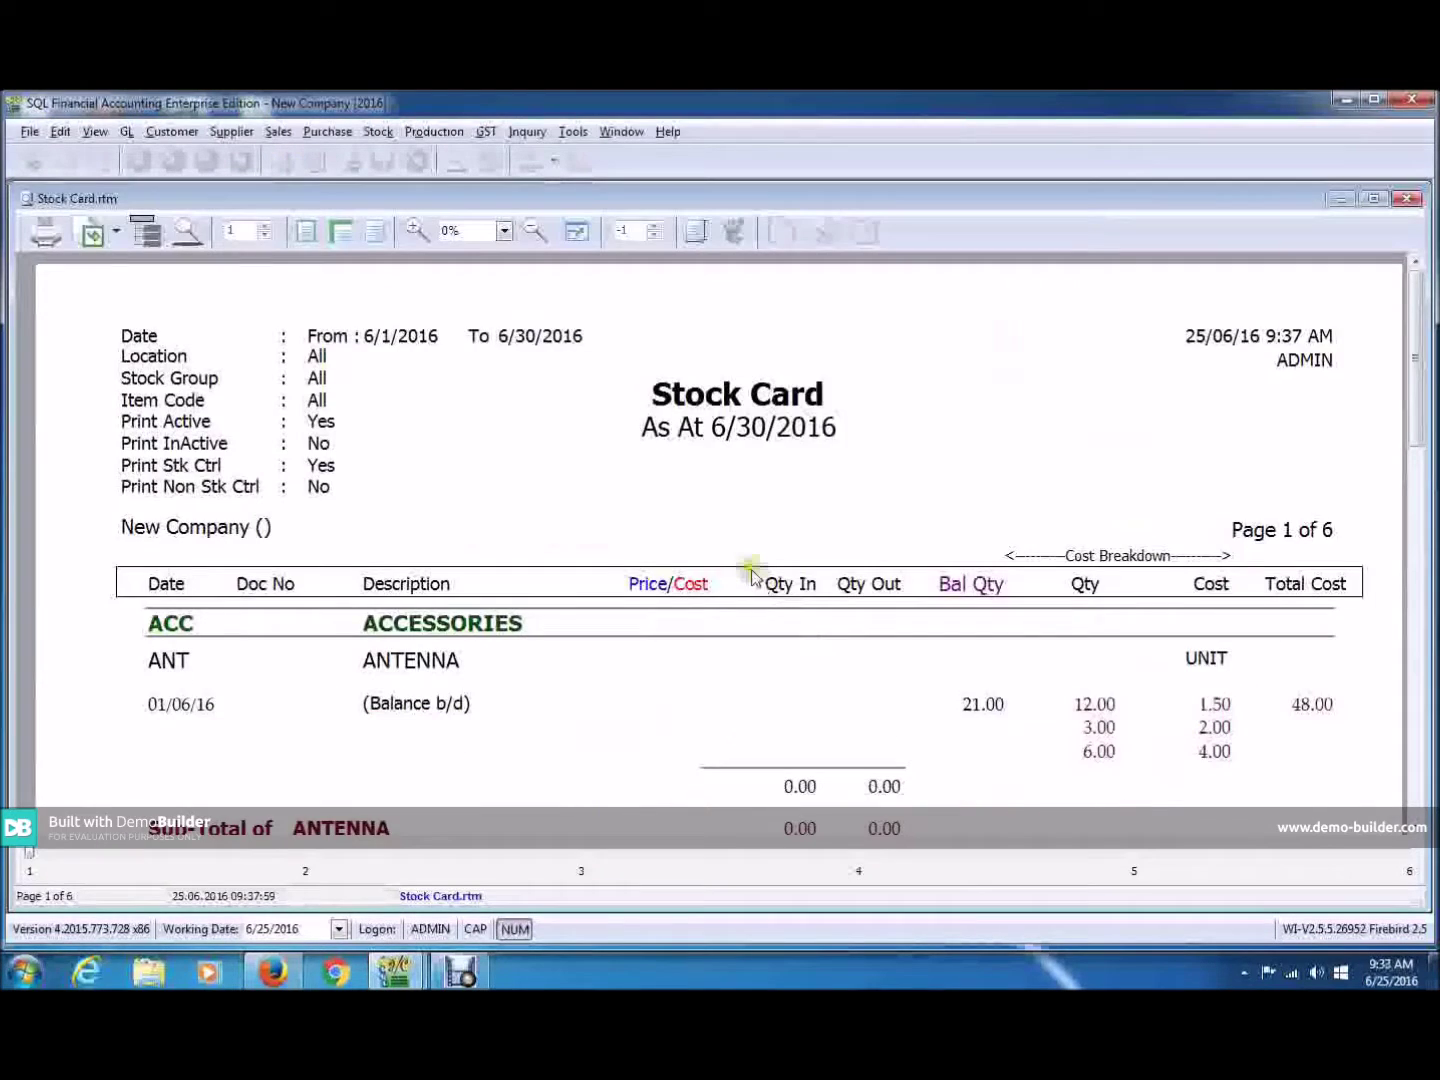
{"action": "scroll", "coordinate": [745, 565], "scroll_direction": "down", "scroll_amount": 3}
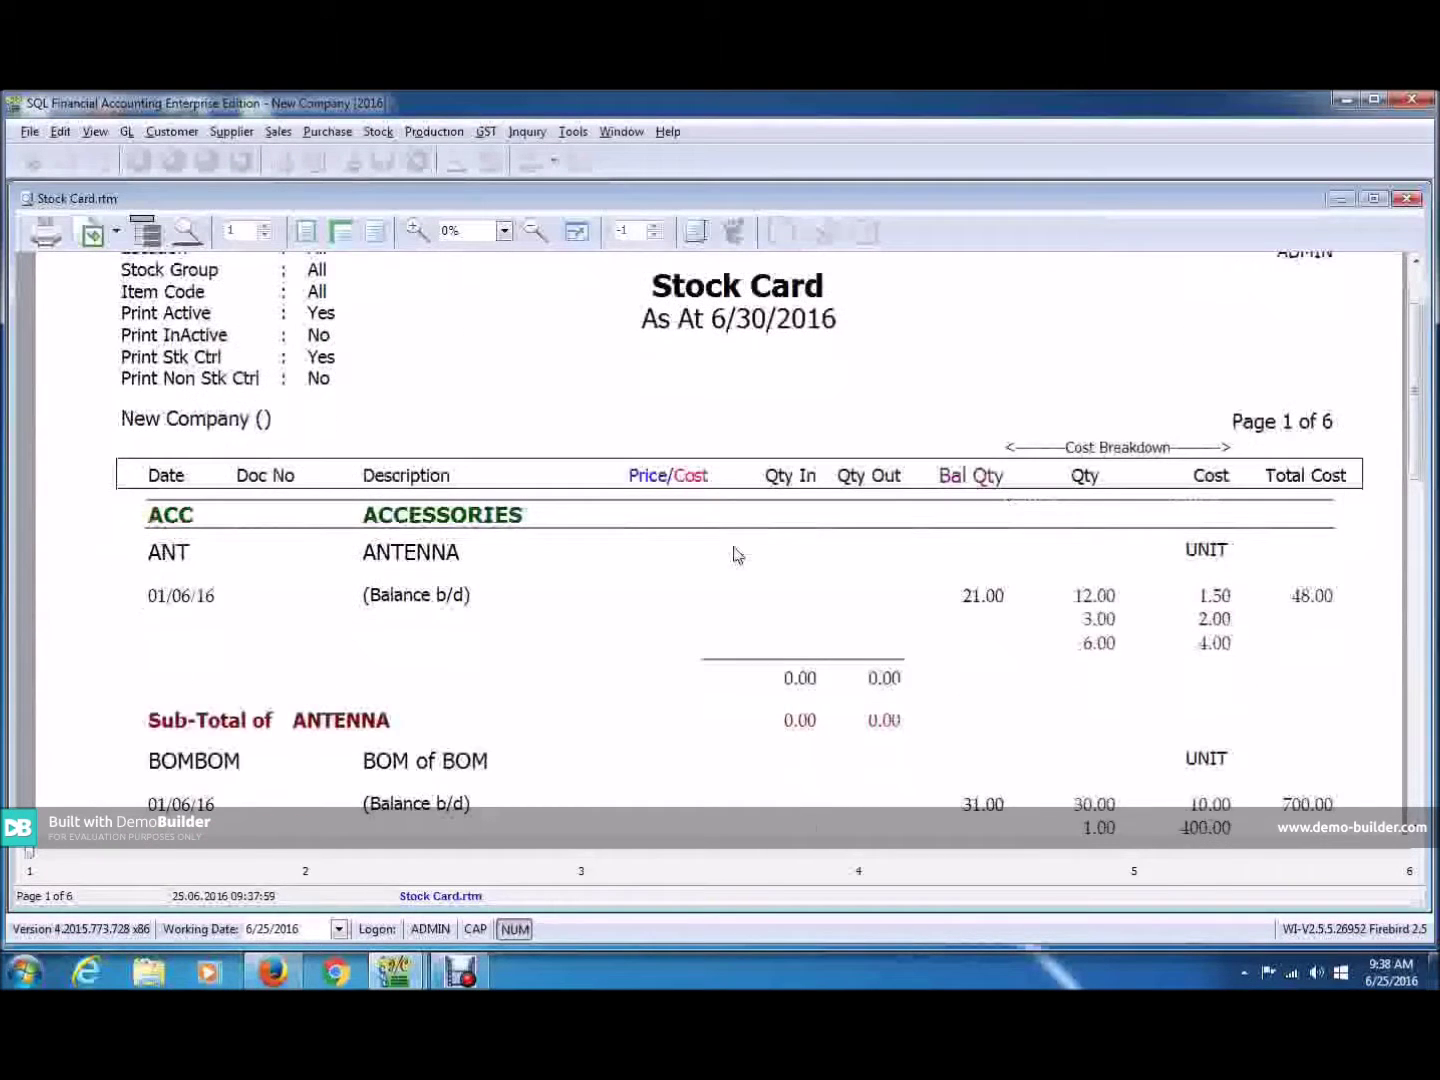
{"action": "scroll", "coordinate": [736, 554], "scroll_direction": "down", "scroll_amount": 6}
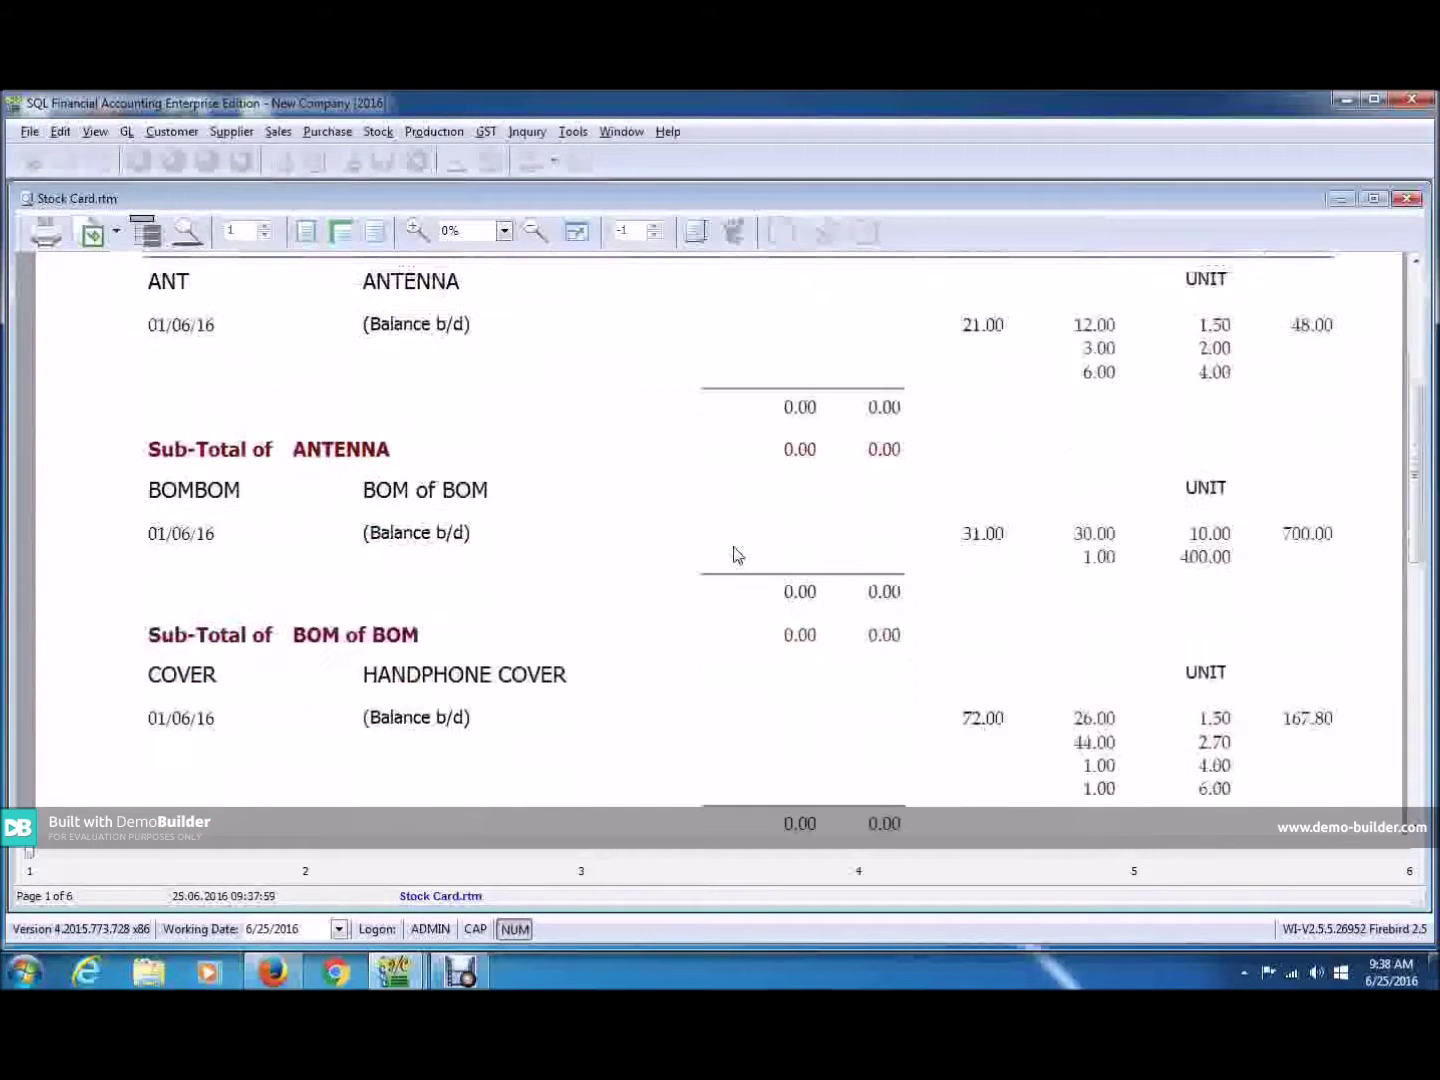
{"action": "scroll", "coordinate": [736, 555], "scroll_direction": "down", "scroll_amount": 4}
{"action": "scroll", "coordinate": [736, 554], "scroll_direction": "down", "scroll_amount": 6}
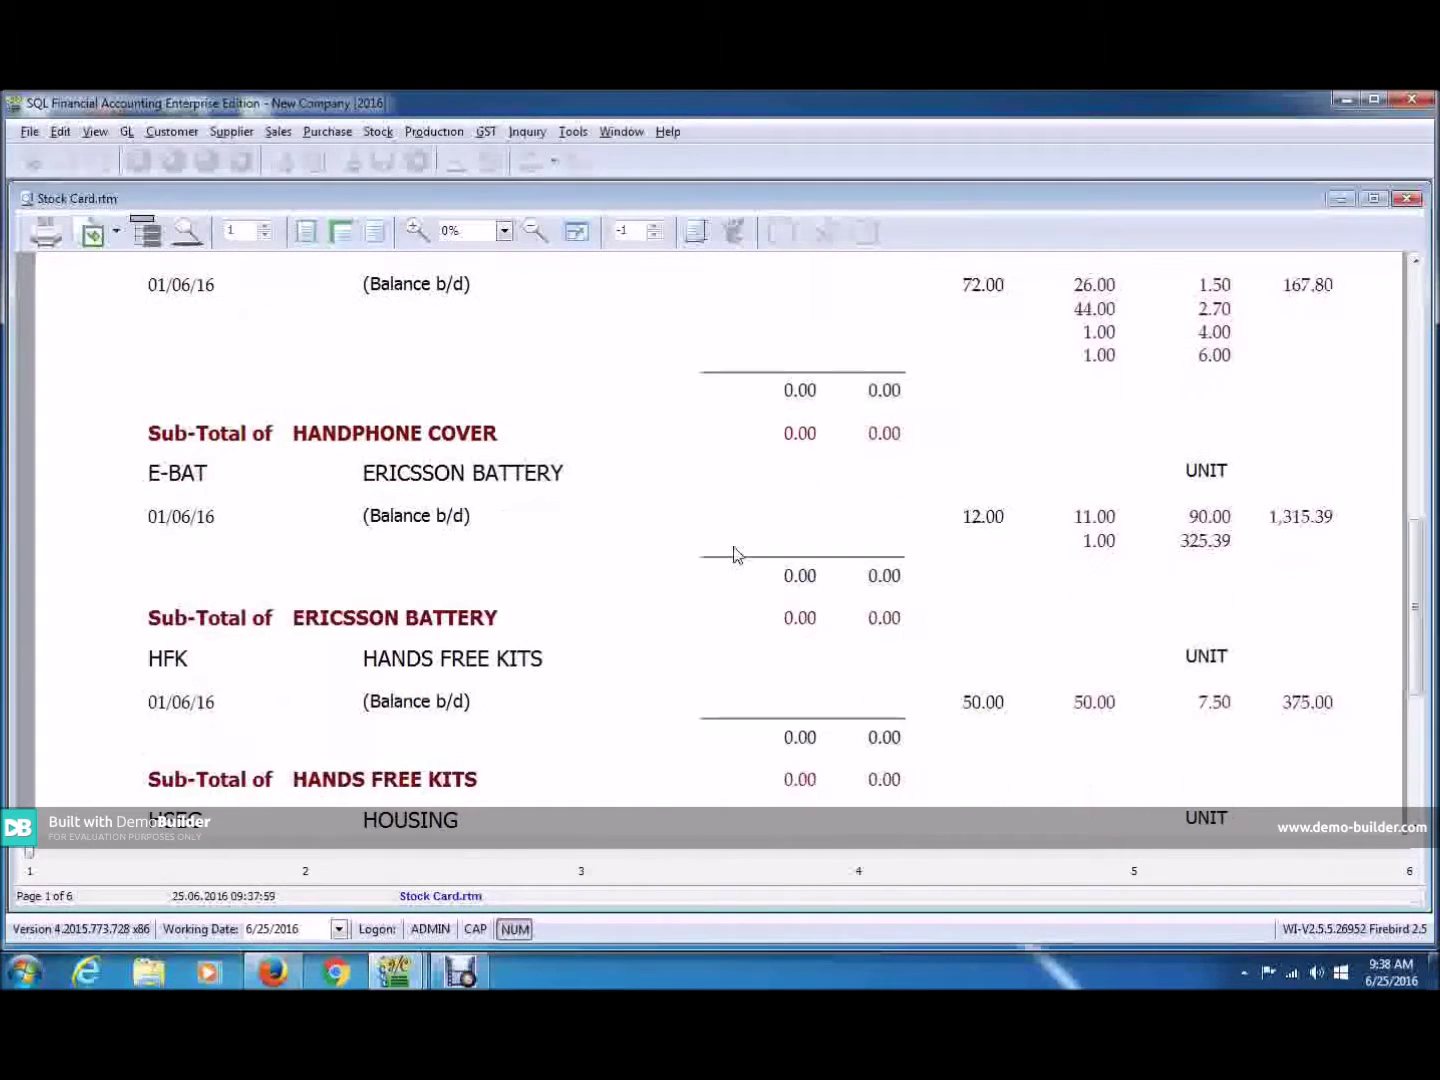
{"action": "scroll", "coordinate": [736, 554], "scroll_direction": "down", "scroll_amount": 1}
{"action": "scroll", "coordinate": [736, 555], "scroll_direction": "down", "scroll_amount": 1}
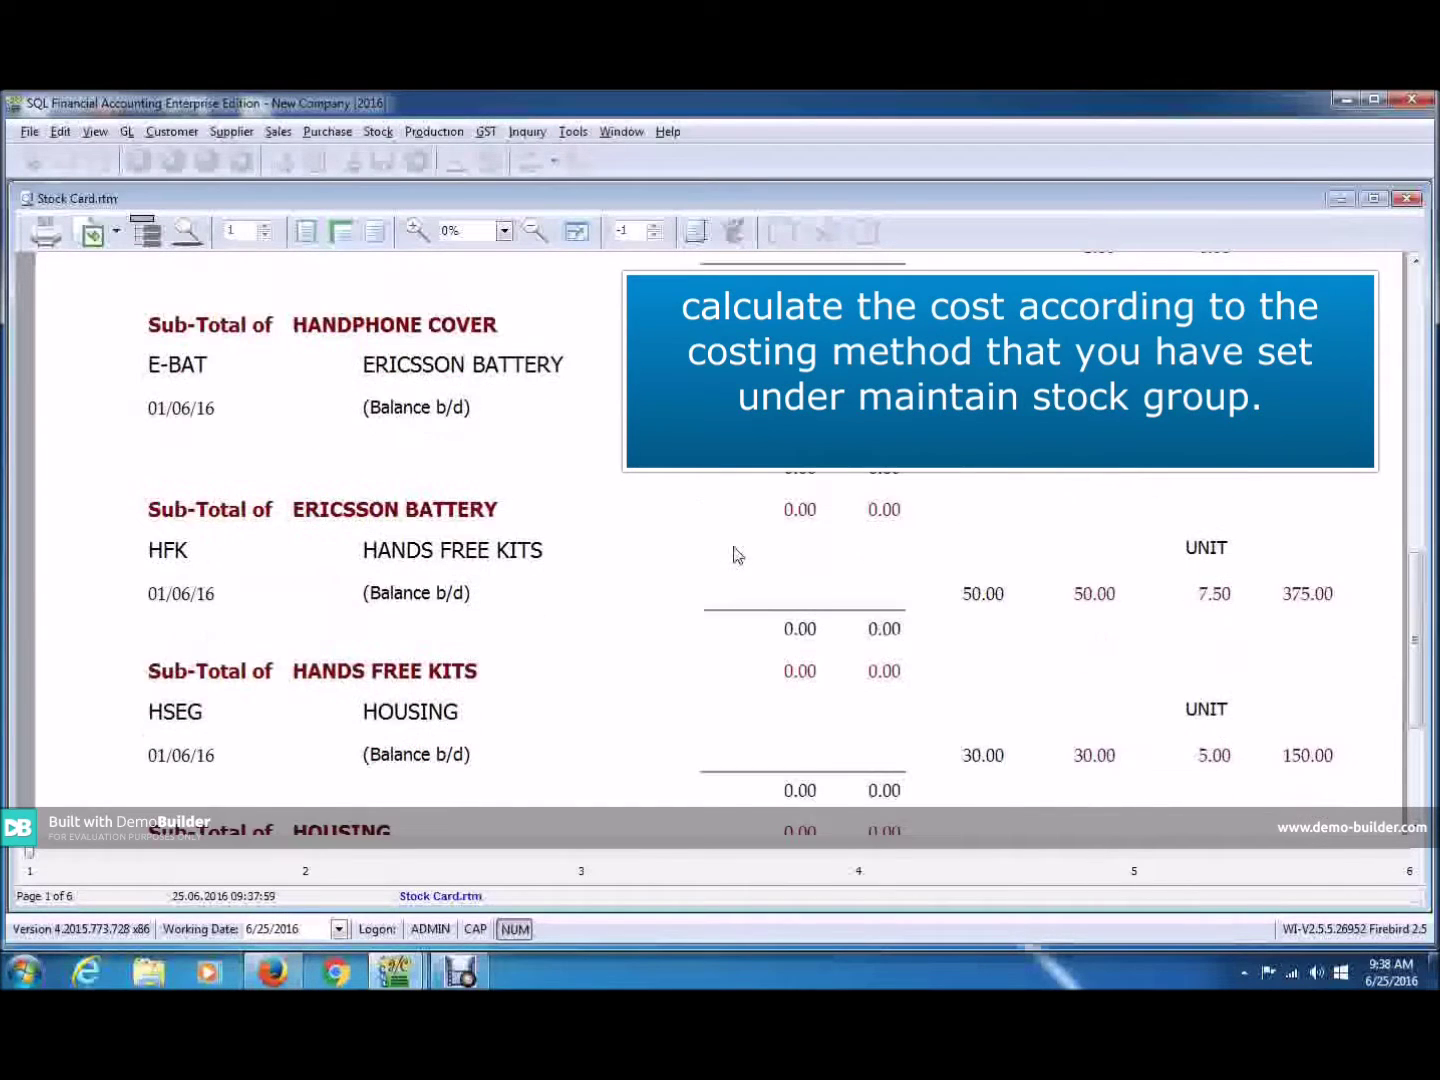
{"action": "scroll", "coordinate": [735, 554], "scroll_direction": "down", "scroll_amount": 2}
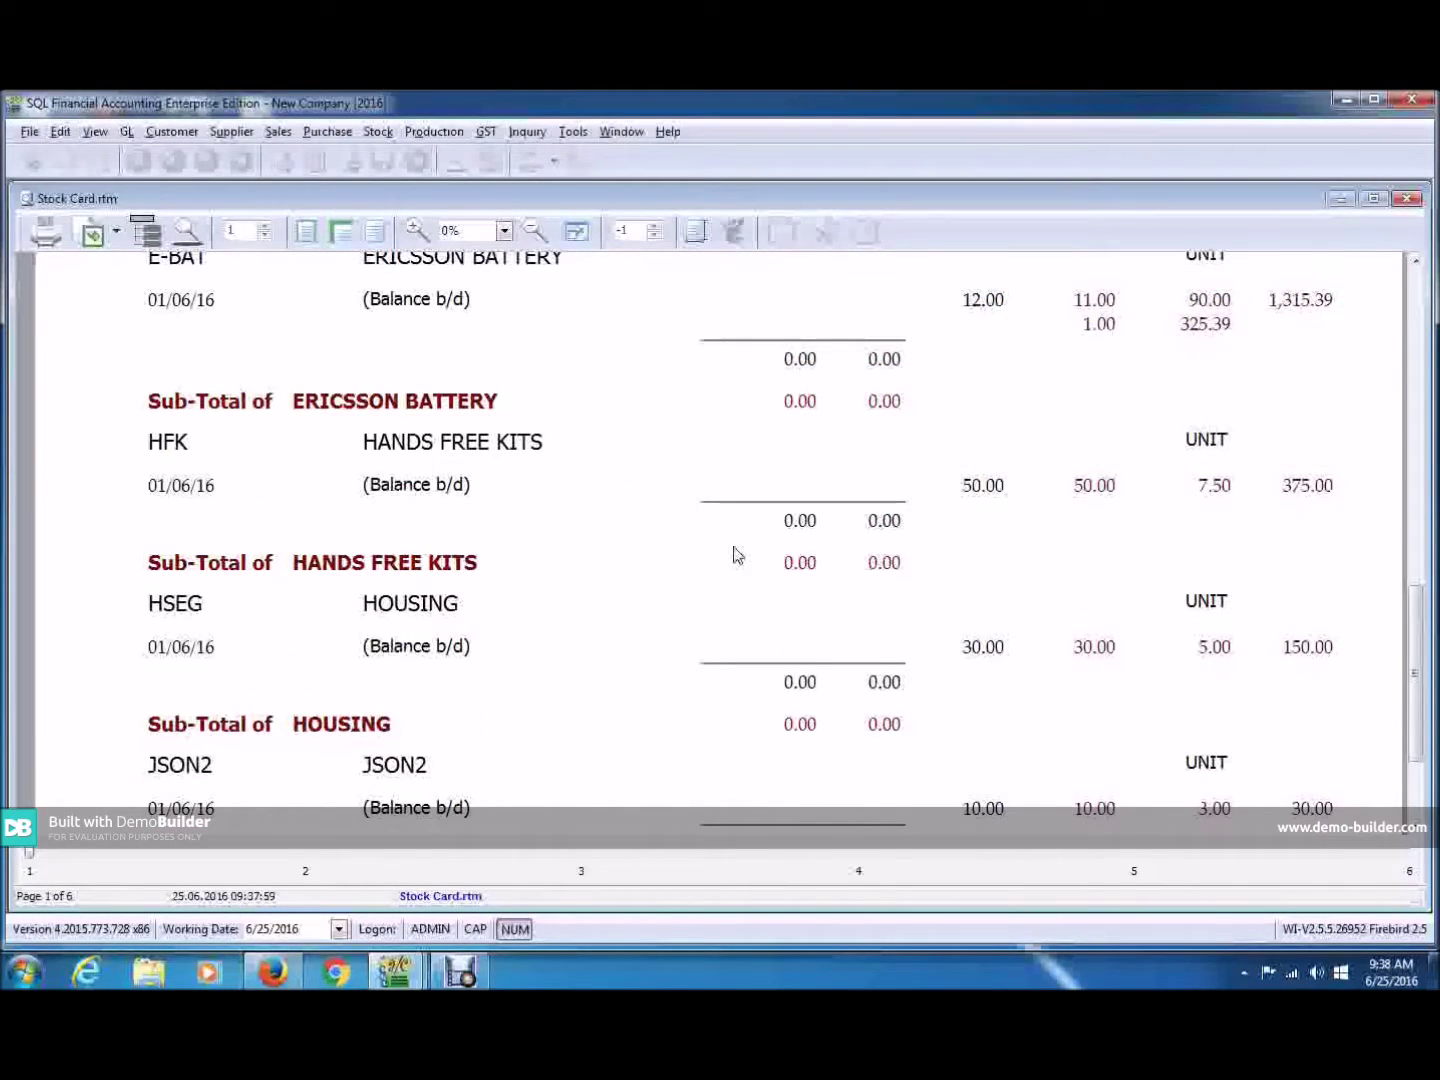
{"action": "scroll", "coordinate": [736, 555], "scroll_direction": "down", "scroll_amount": 1}
{"action": "scroll", "coordinate": [736, 554], "scroll_direction": "up", "scroll_amount": 2}
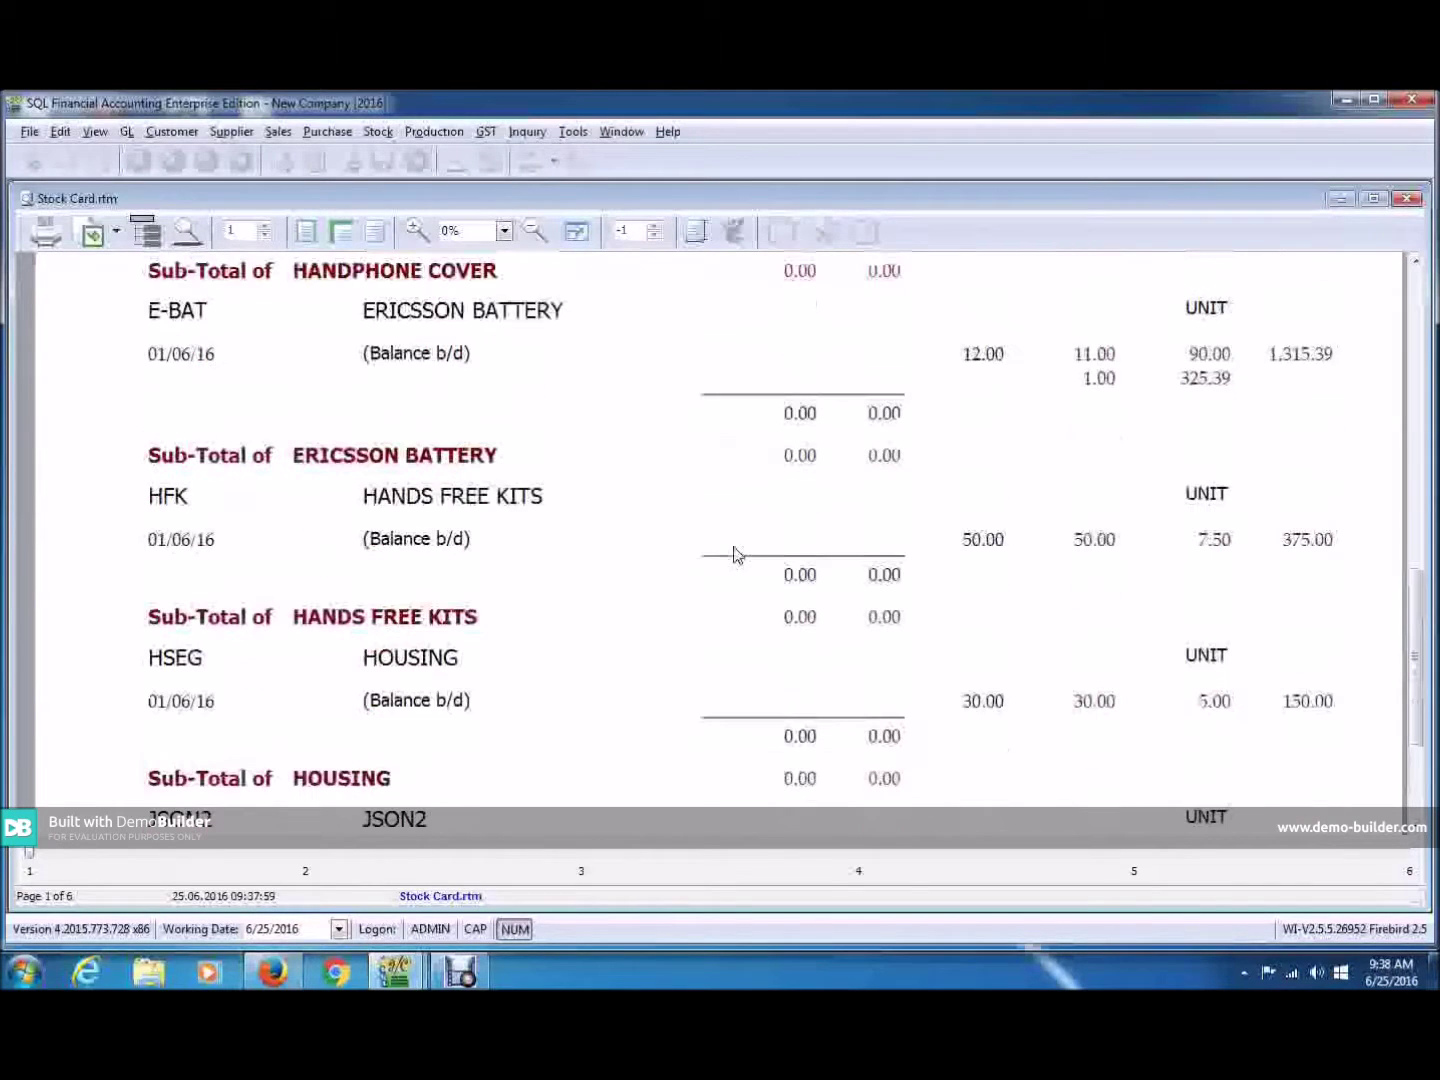
{"action": "scroll", "coordinate": [735, 555], "scroll_direction": "up", "scroll_amount": 10}
{"action": "scroll", "coordinate": [736, 554], "scroll_direction": "up", "scroll_amount": 2}
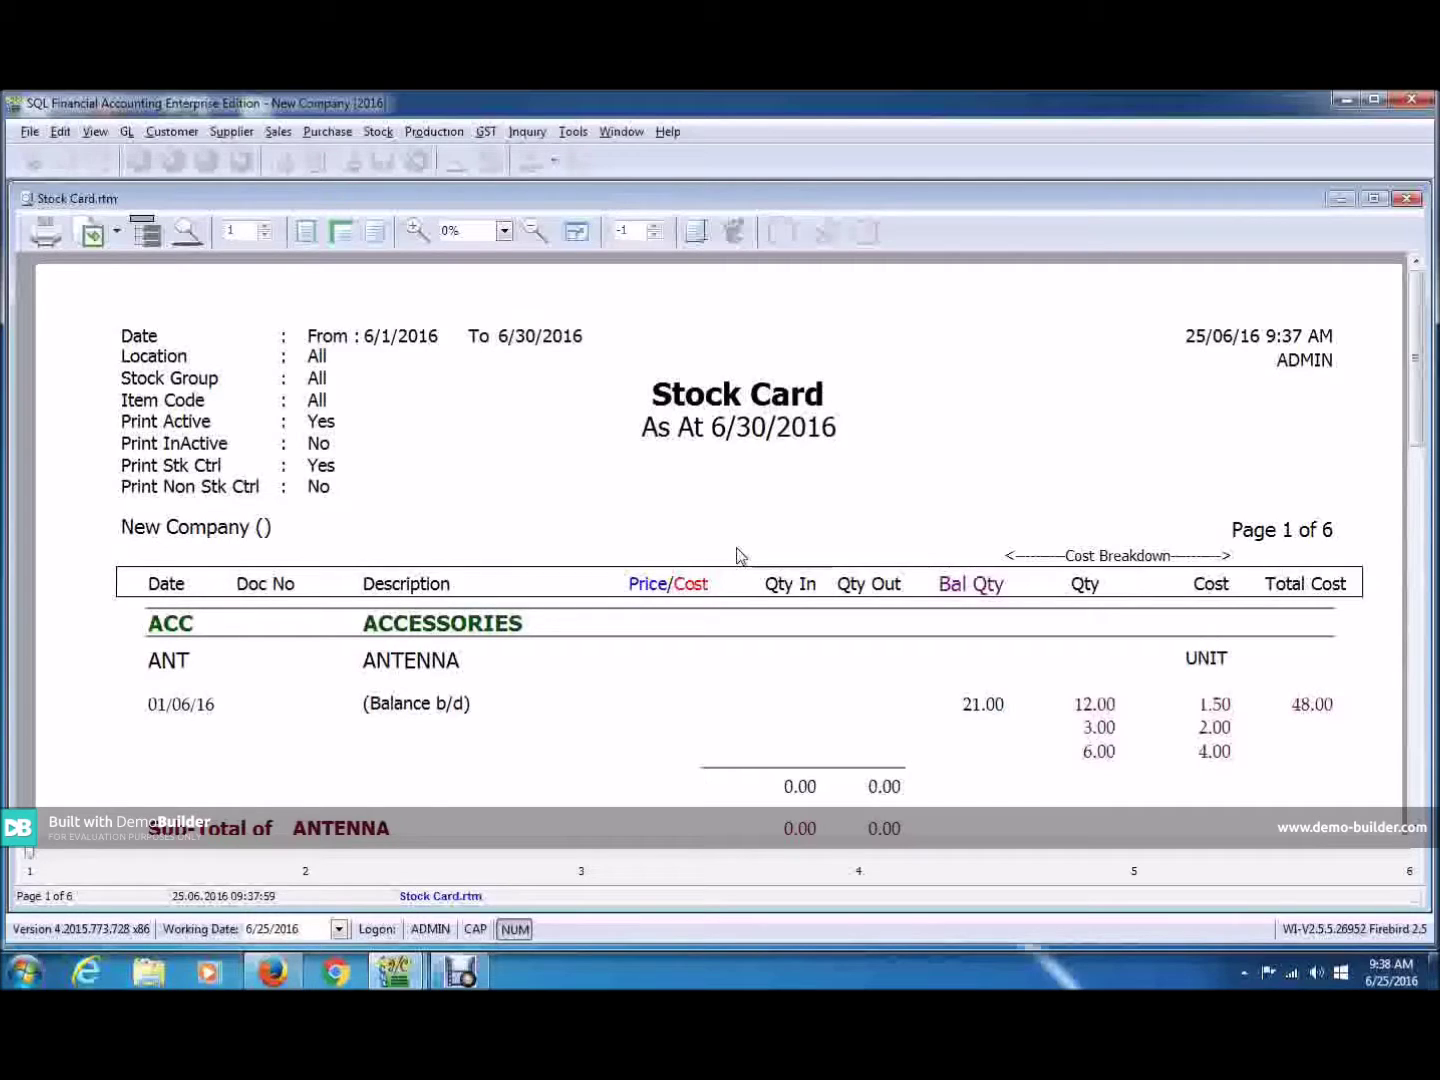
{"action": "left_click", "coordinate": [381, 132]}
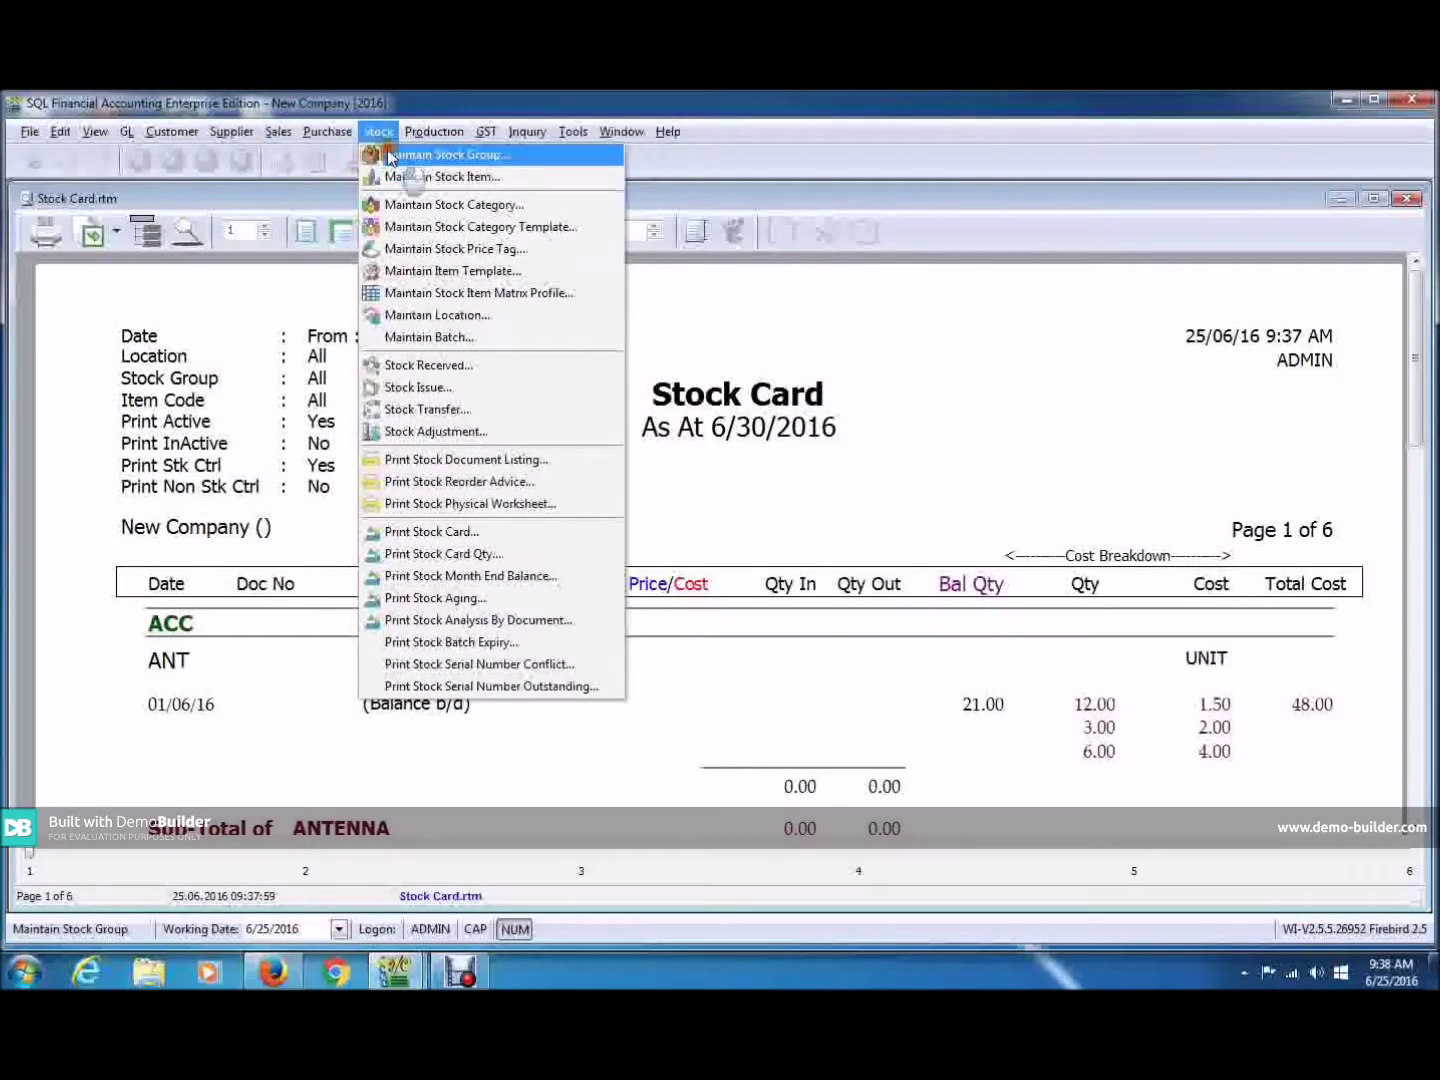
{"action": "left_click", "coordinate": [388, 155]}
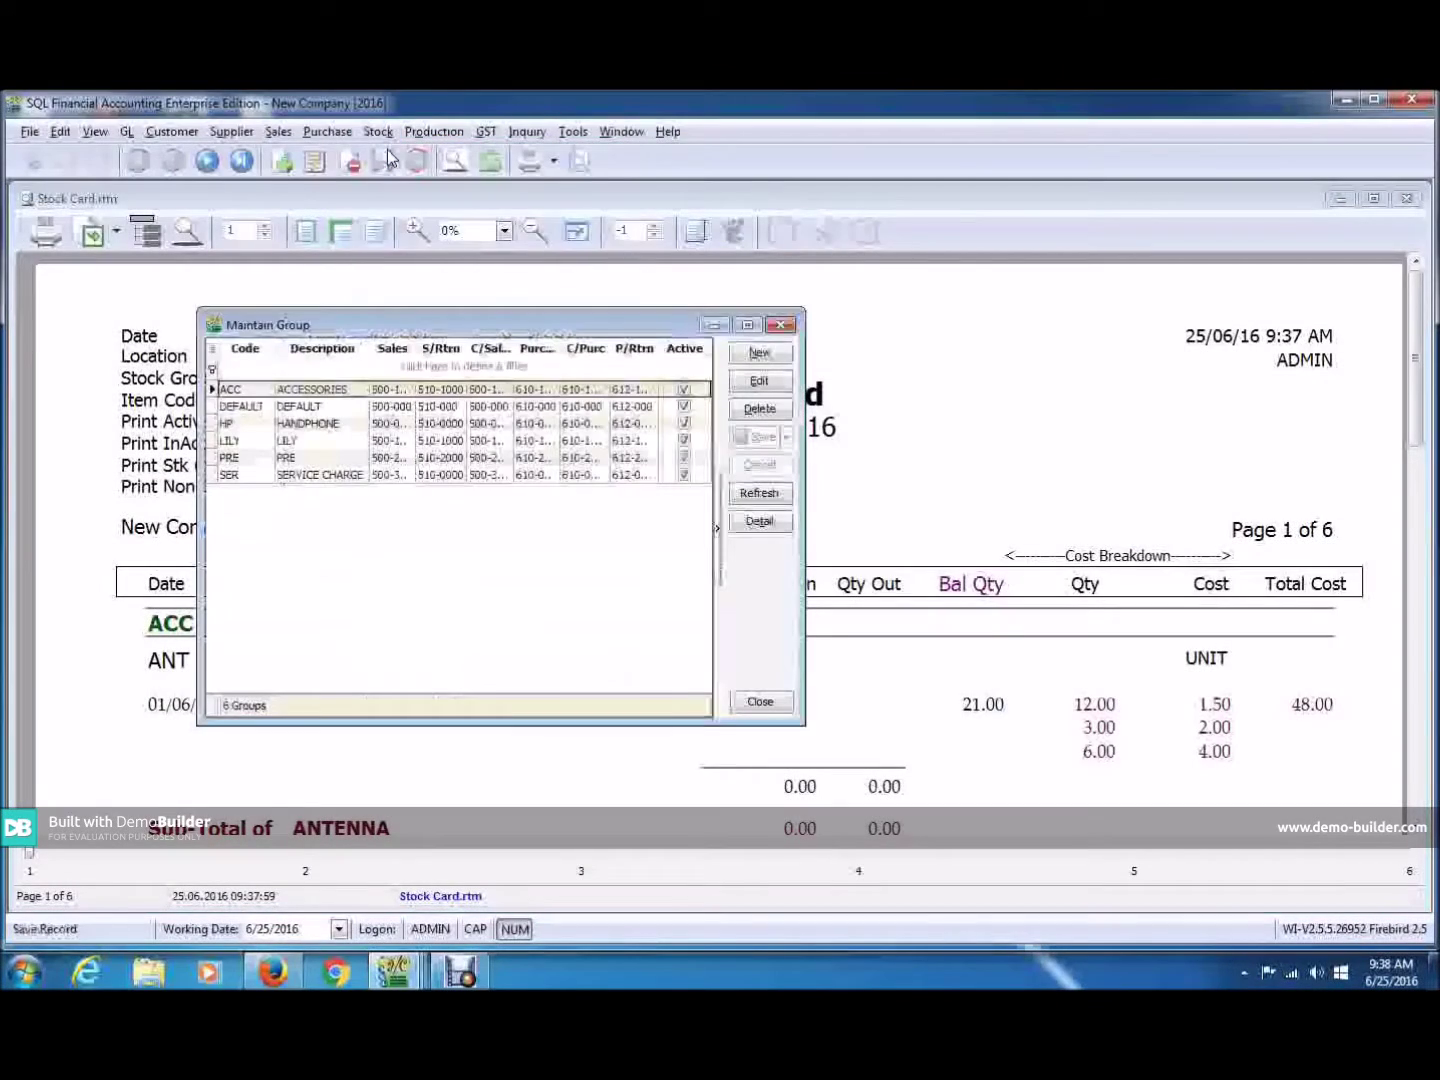
{"action": "double_click", "coordinate": [305, 455]}
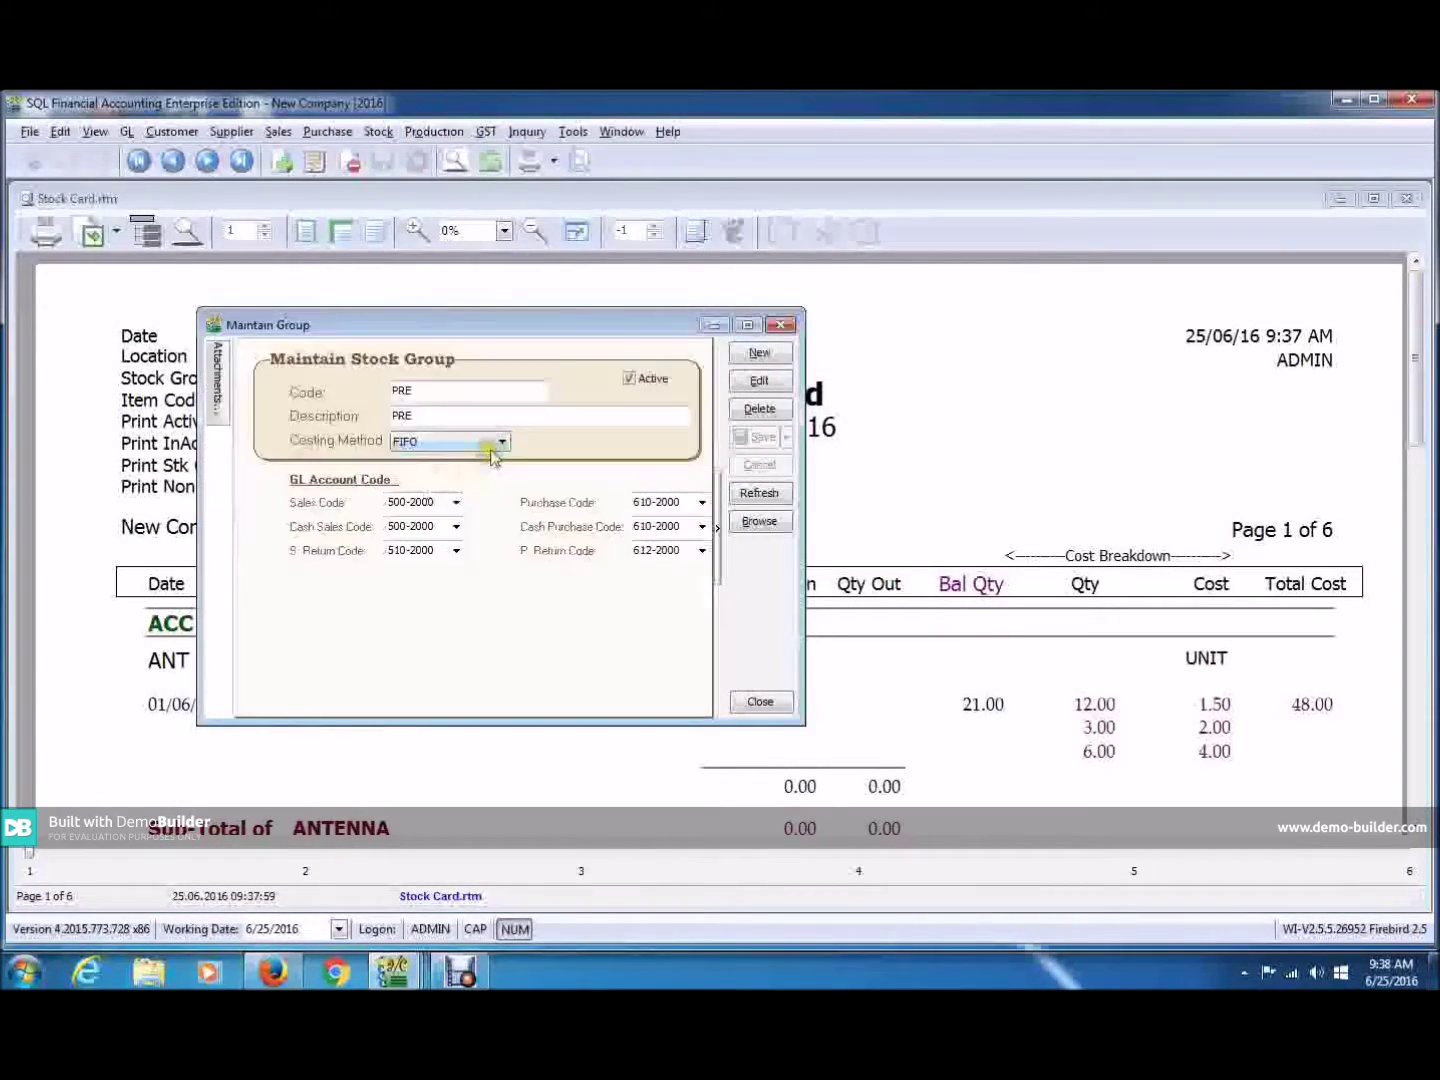
{"action": "left_click", "coordinate": [492, 452]}
{"action": "left_click", "coordinate": [501, 442]}
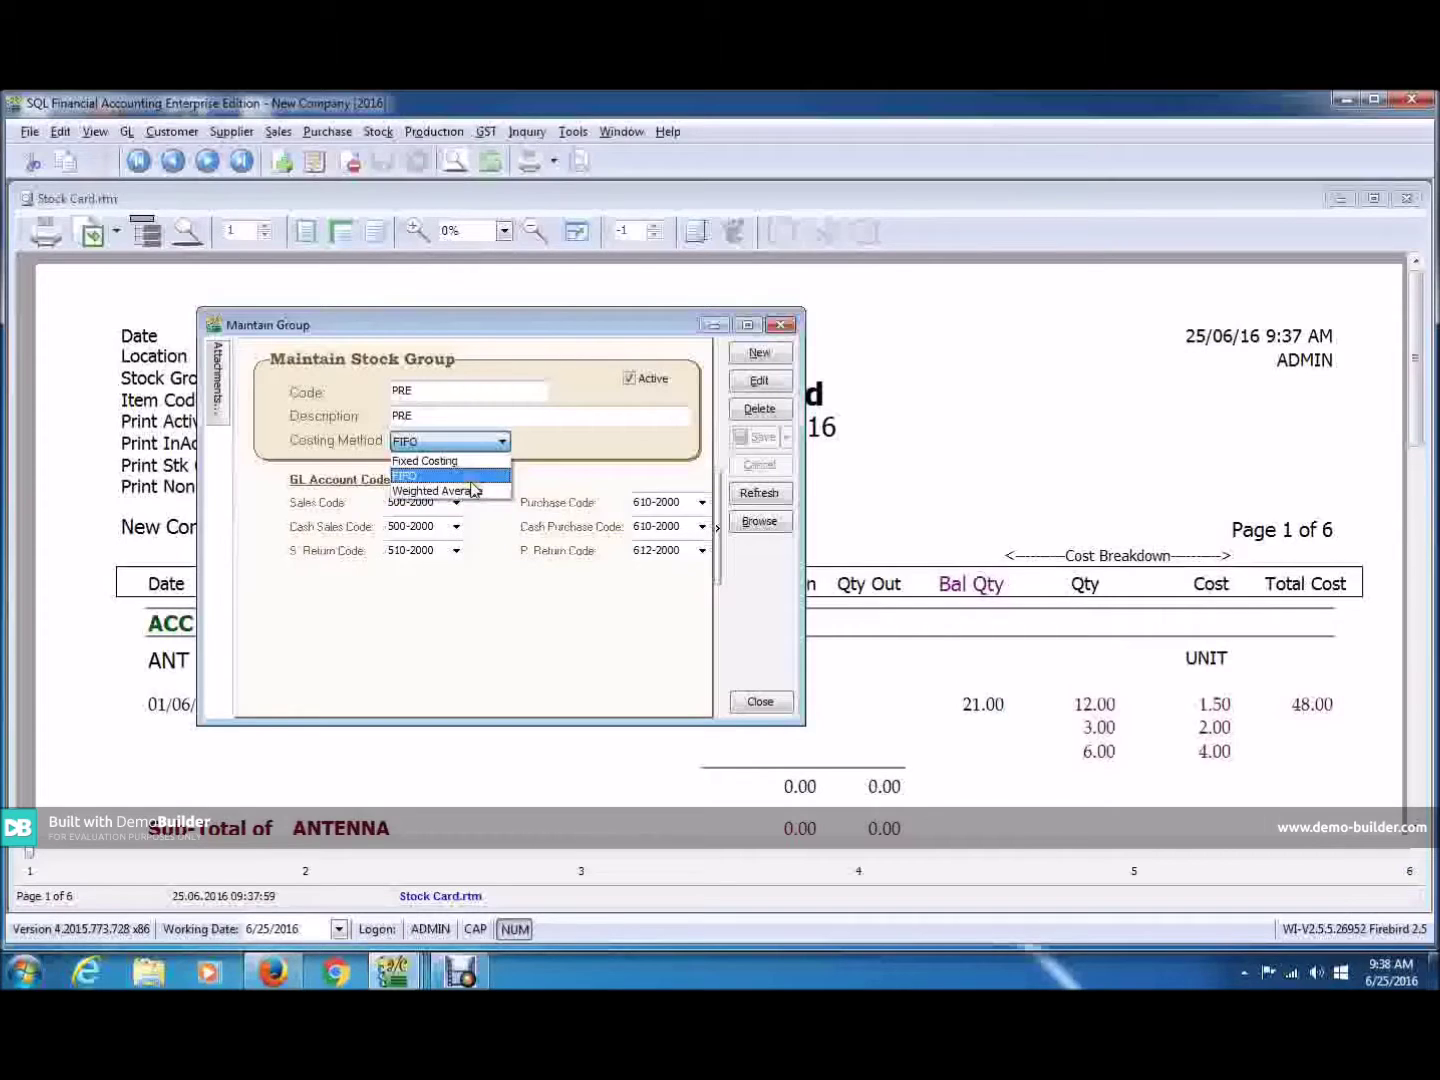
{"action": "left_click", "coordinate": [780, 326]}
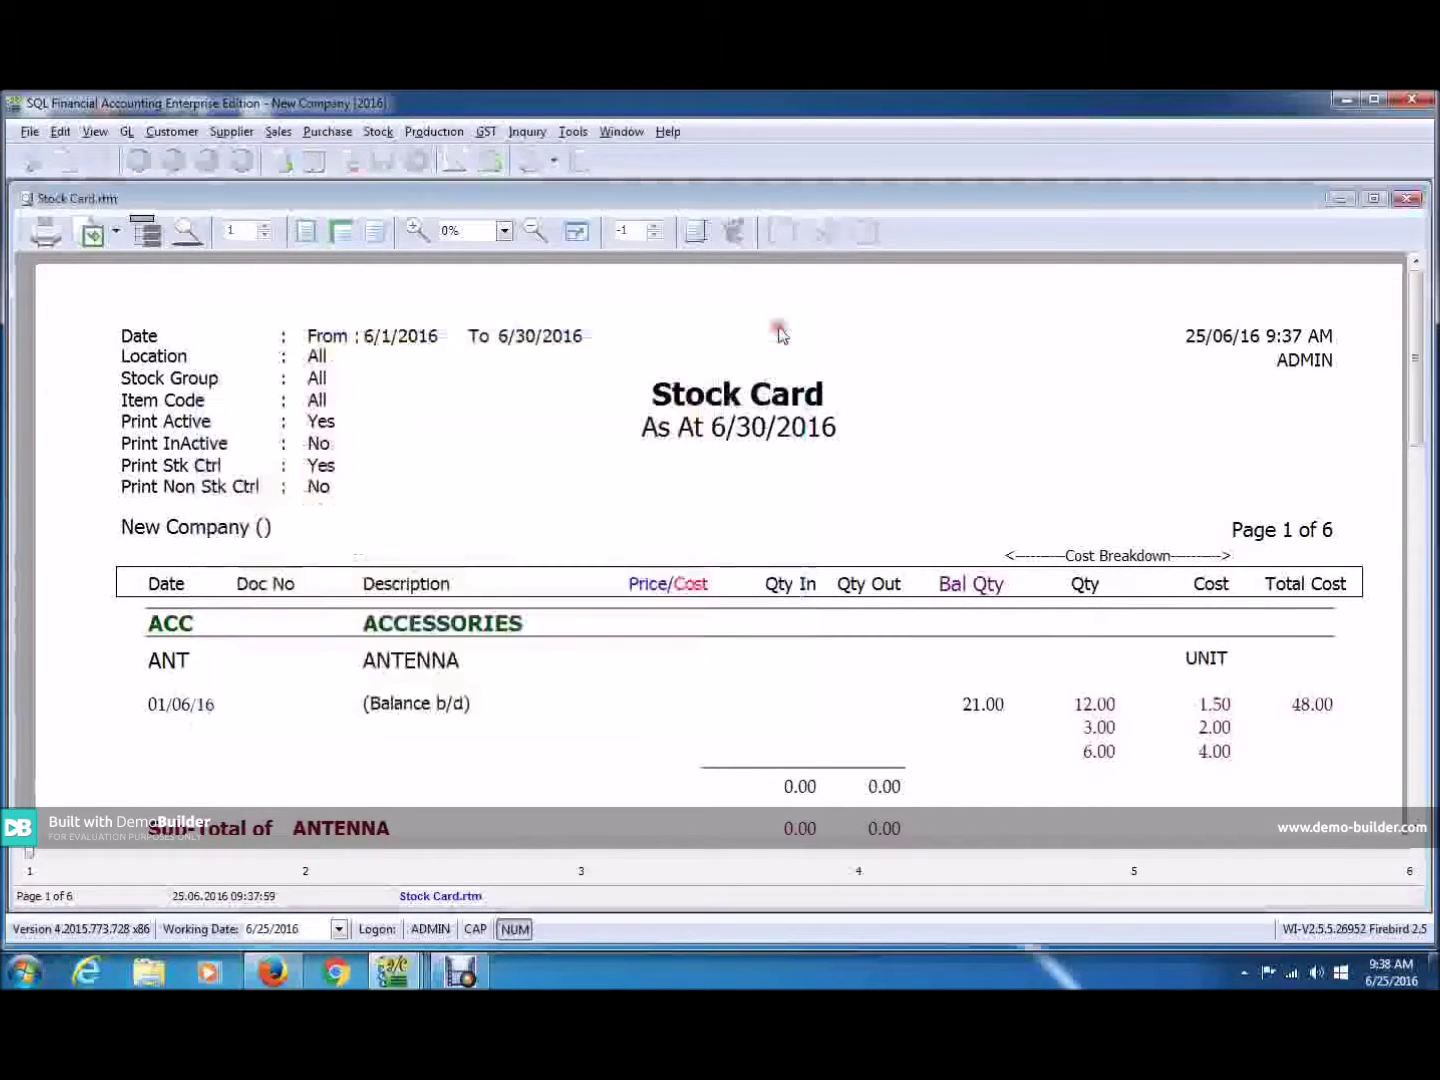
Go to page 6 of the Stock Card preview and scroll to the 114,993.74 Grand Total
{"action": "left_click", "coordinate": [268, 234]}
{"action": "left_click", "coordinate": [268, 234]}
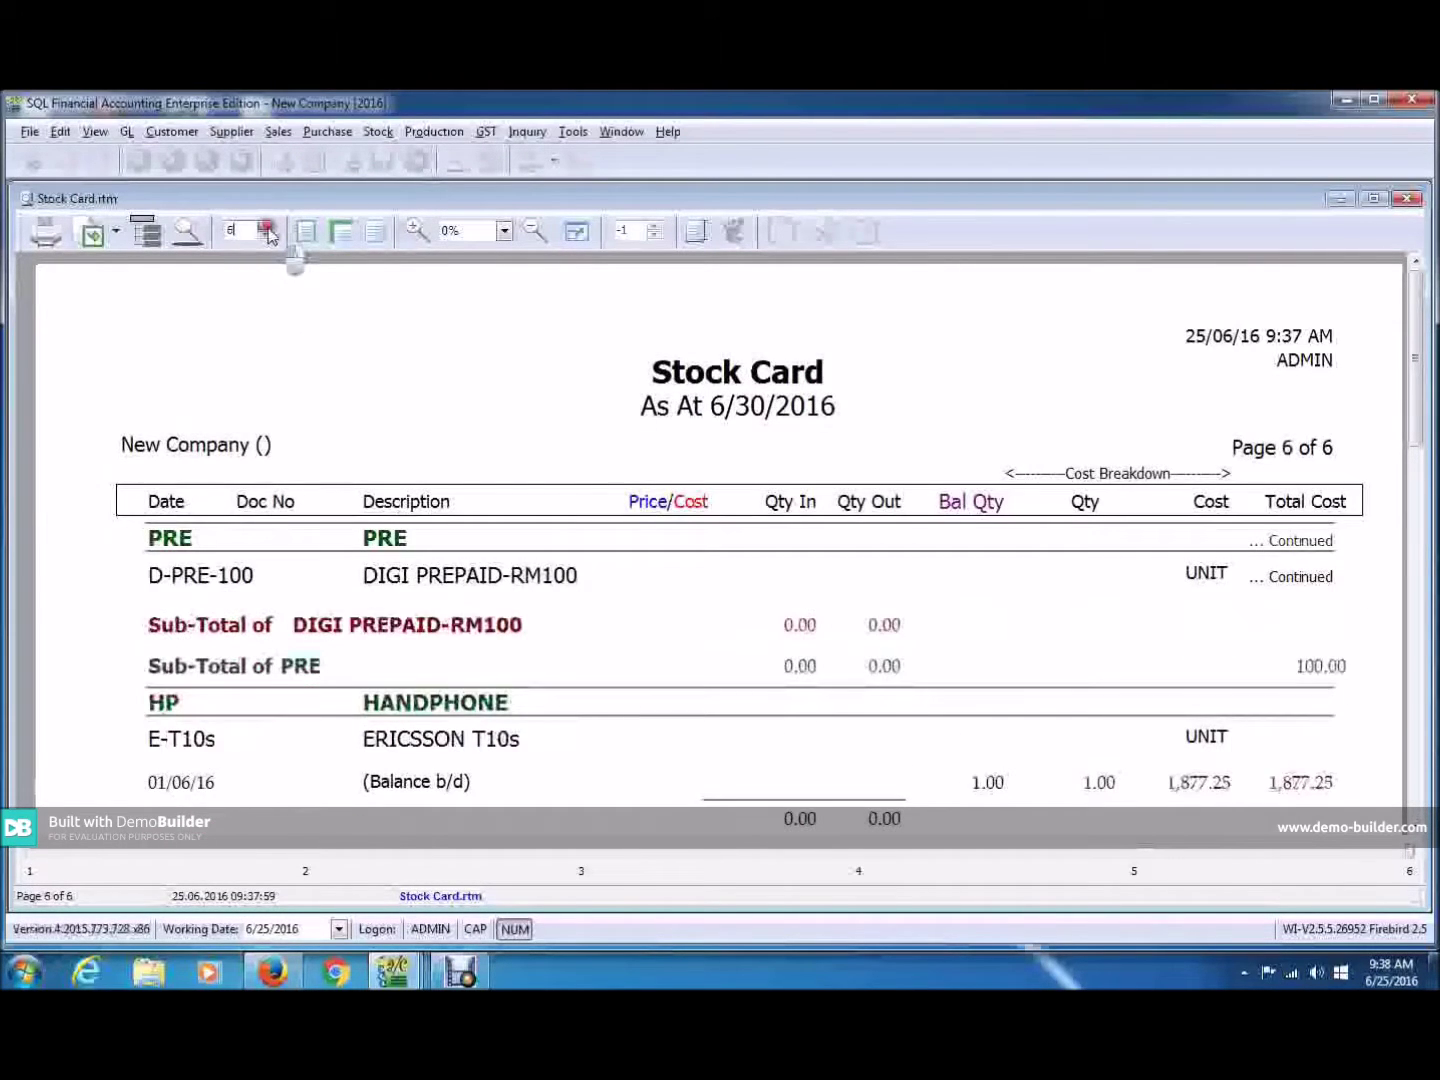
{"action": "left_click_drag", "start_coordinate": [1414, 300], "coordinate": [1409, 491]}
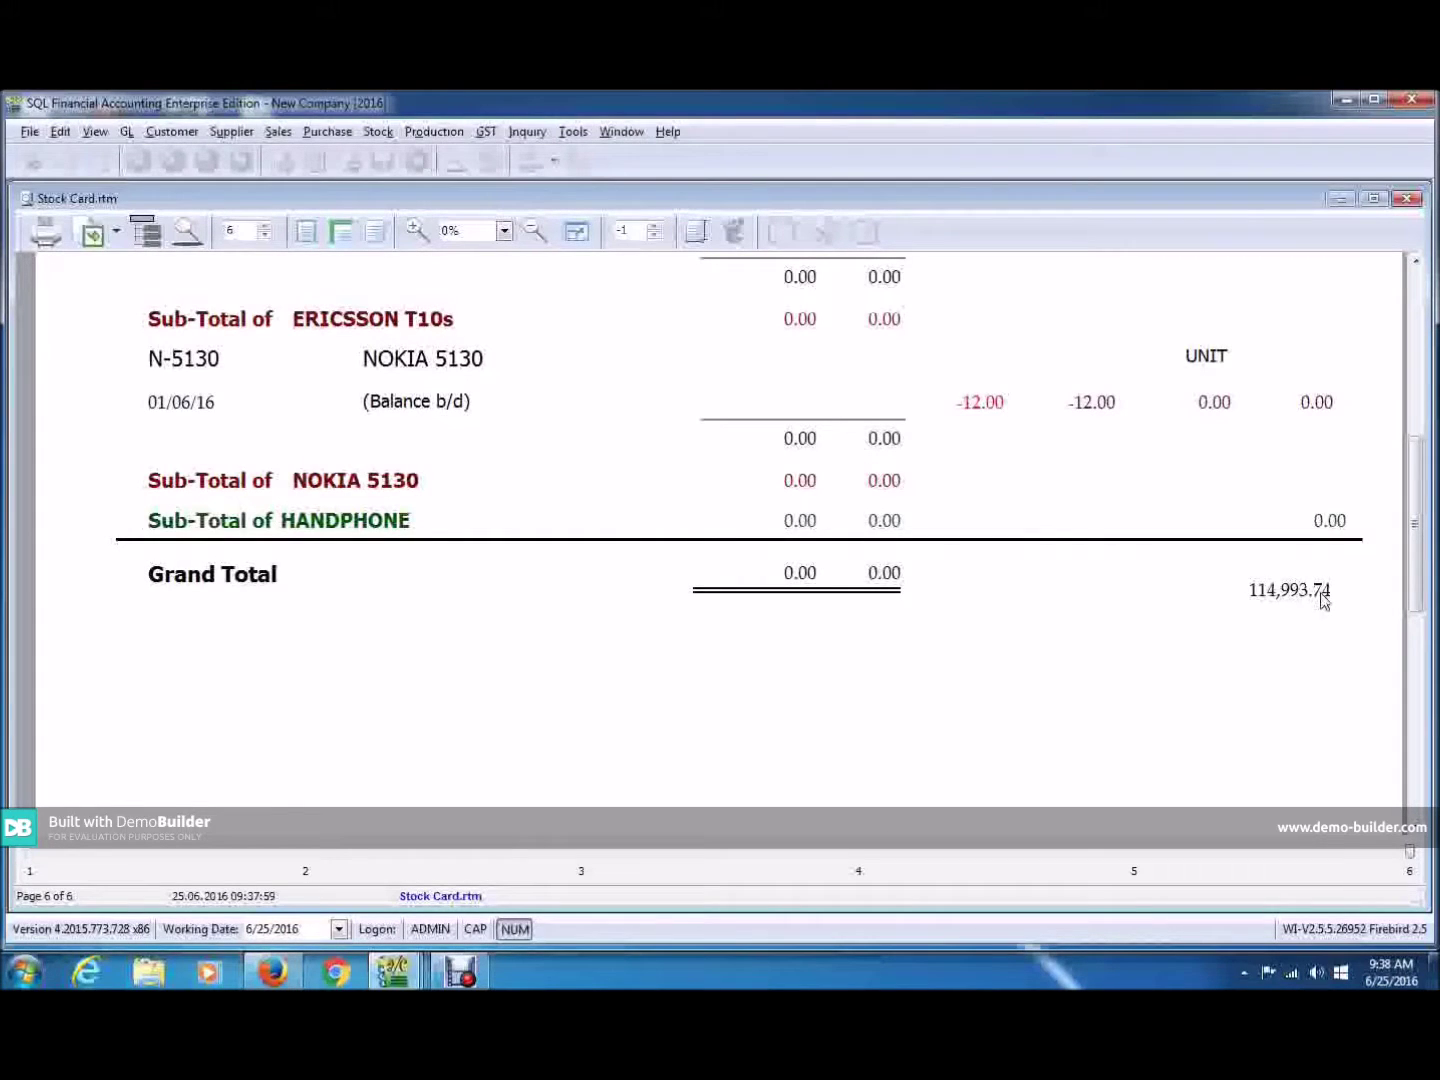
{"action": "left_click", "coordinate": [1172, 560]}
{"action": "left_click", "coordinate": [124, 135]}
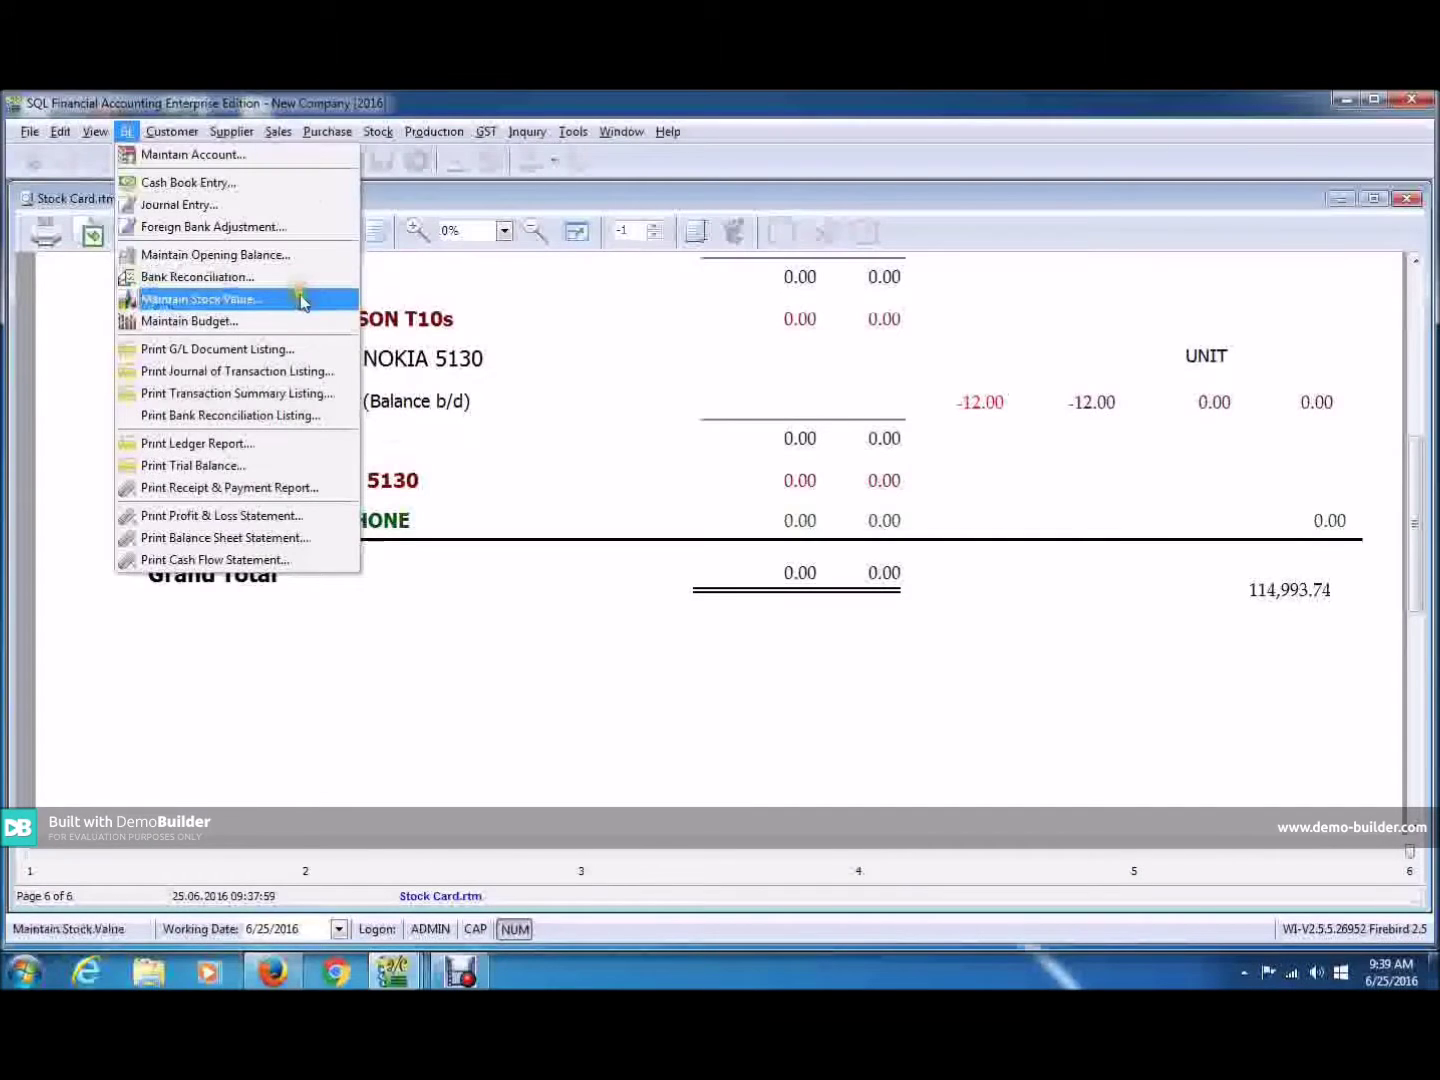
In Maintain Stock Value, edit the record and enter 114,993.74 as the 30-Jun 2016 closing value
{"action": "left_click", "coordinate": [302, 301]}
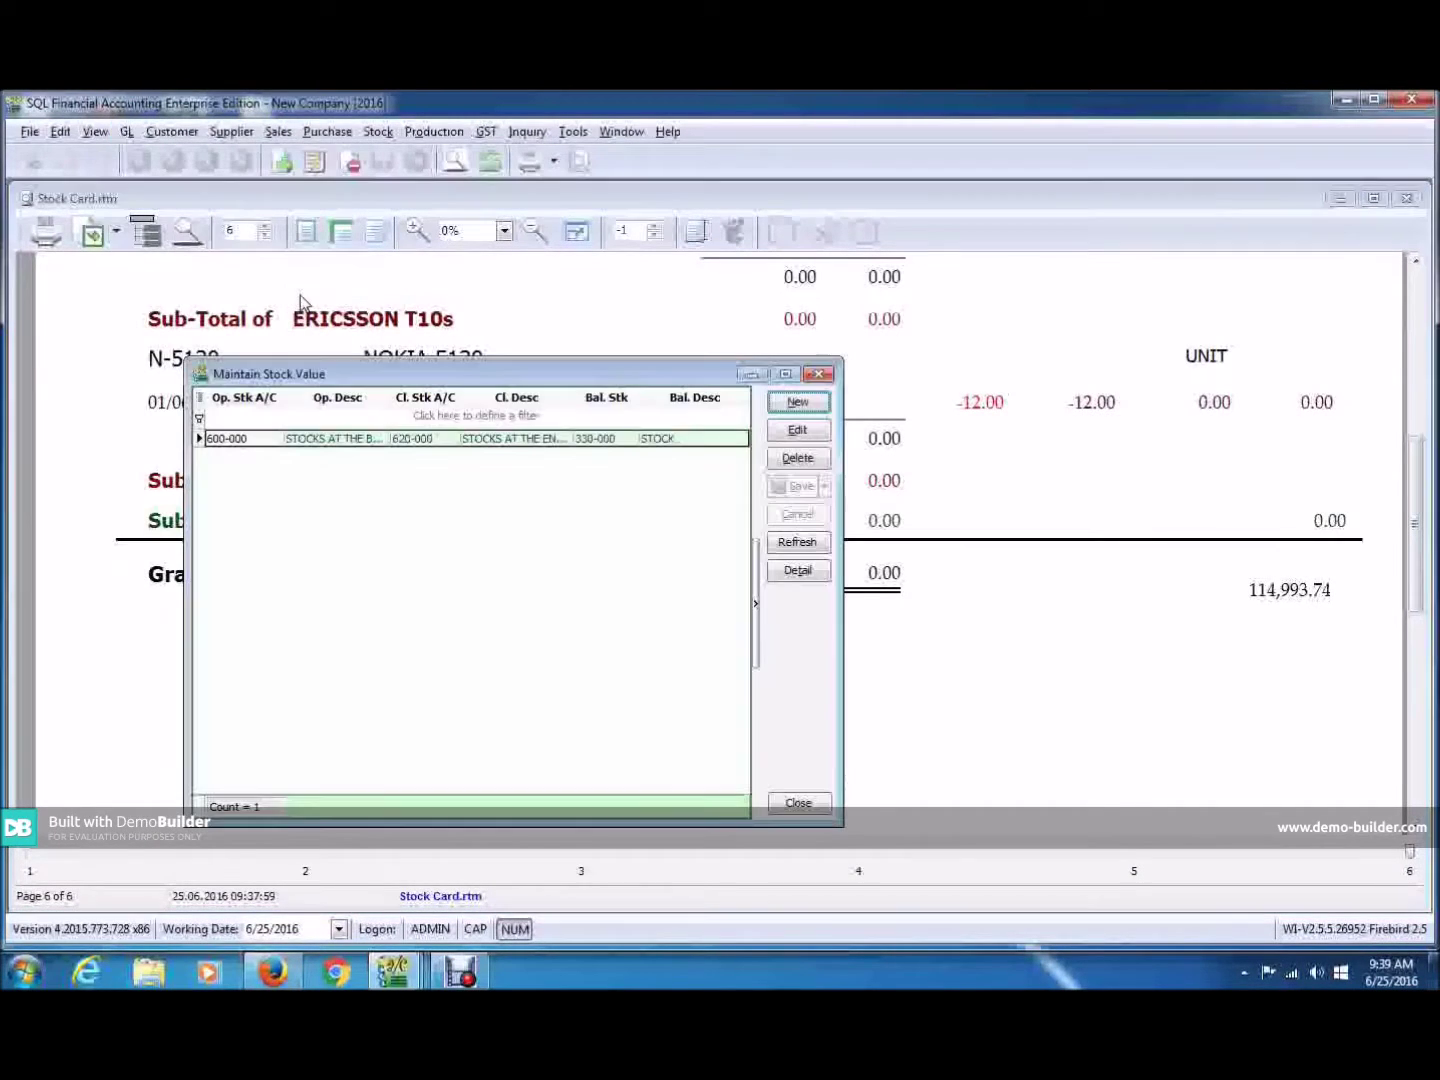
{"action": "left_click", "coordinate": [799, 431]}
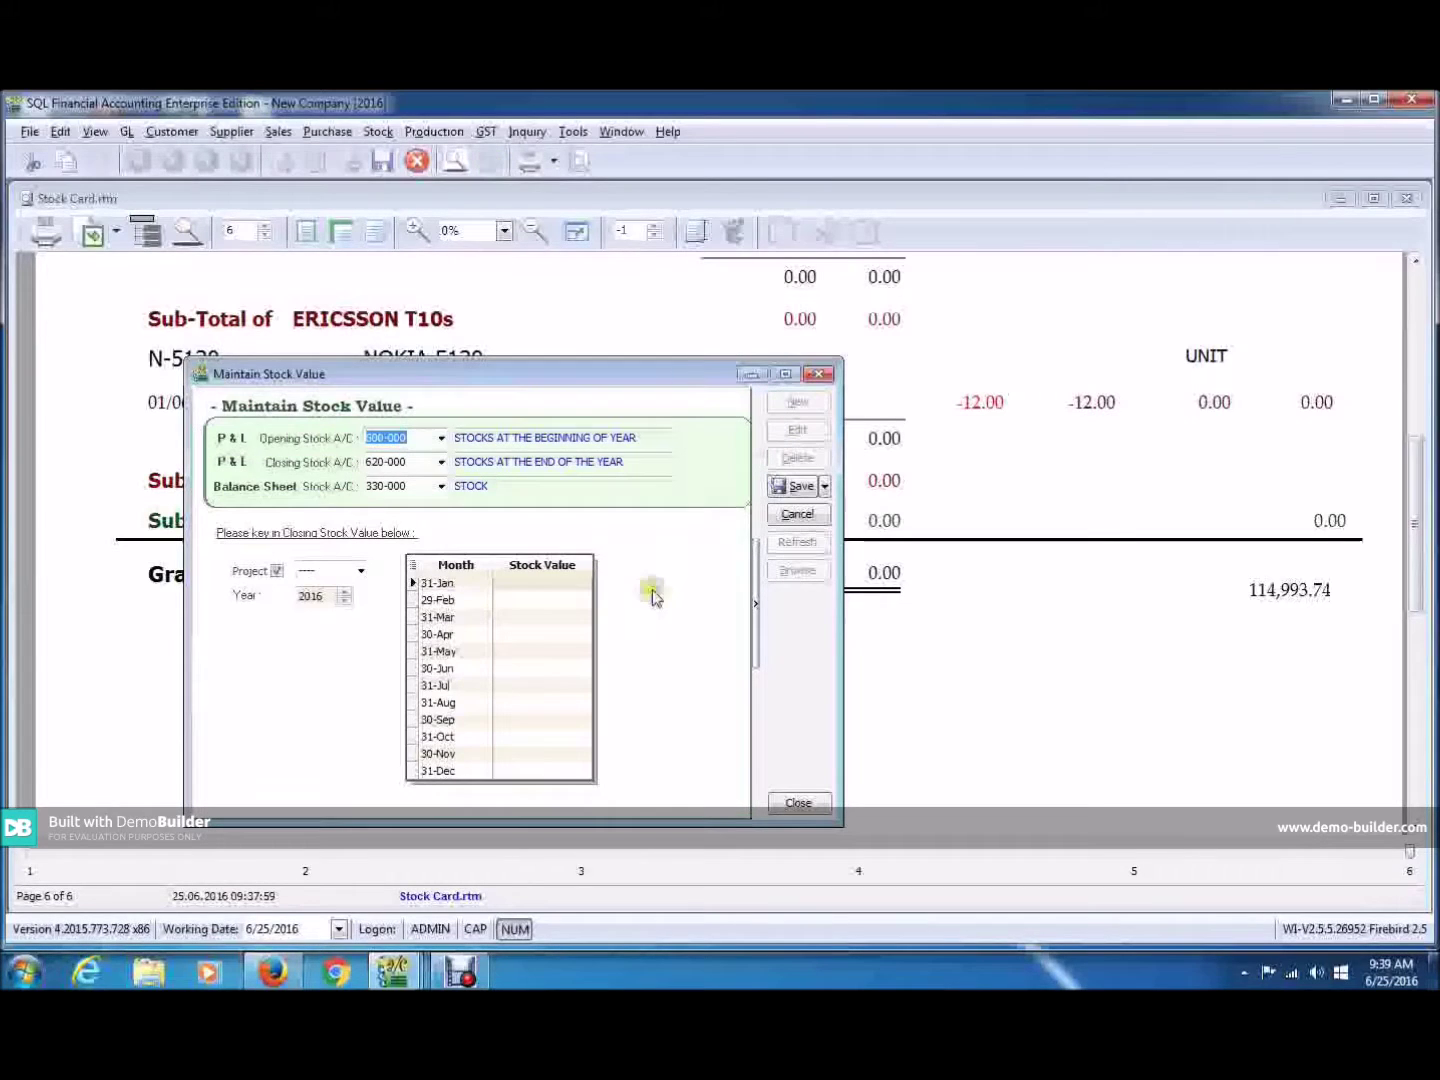
{"action": "left_click", "coordinate": [519, 667]}
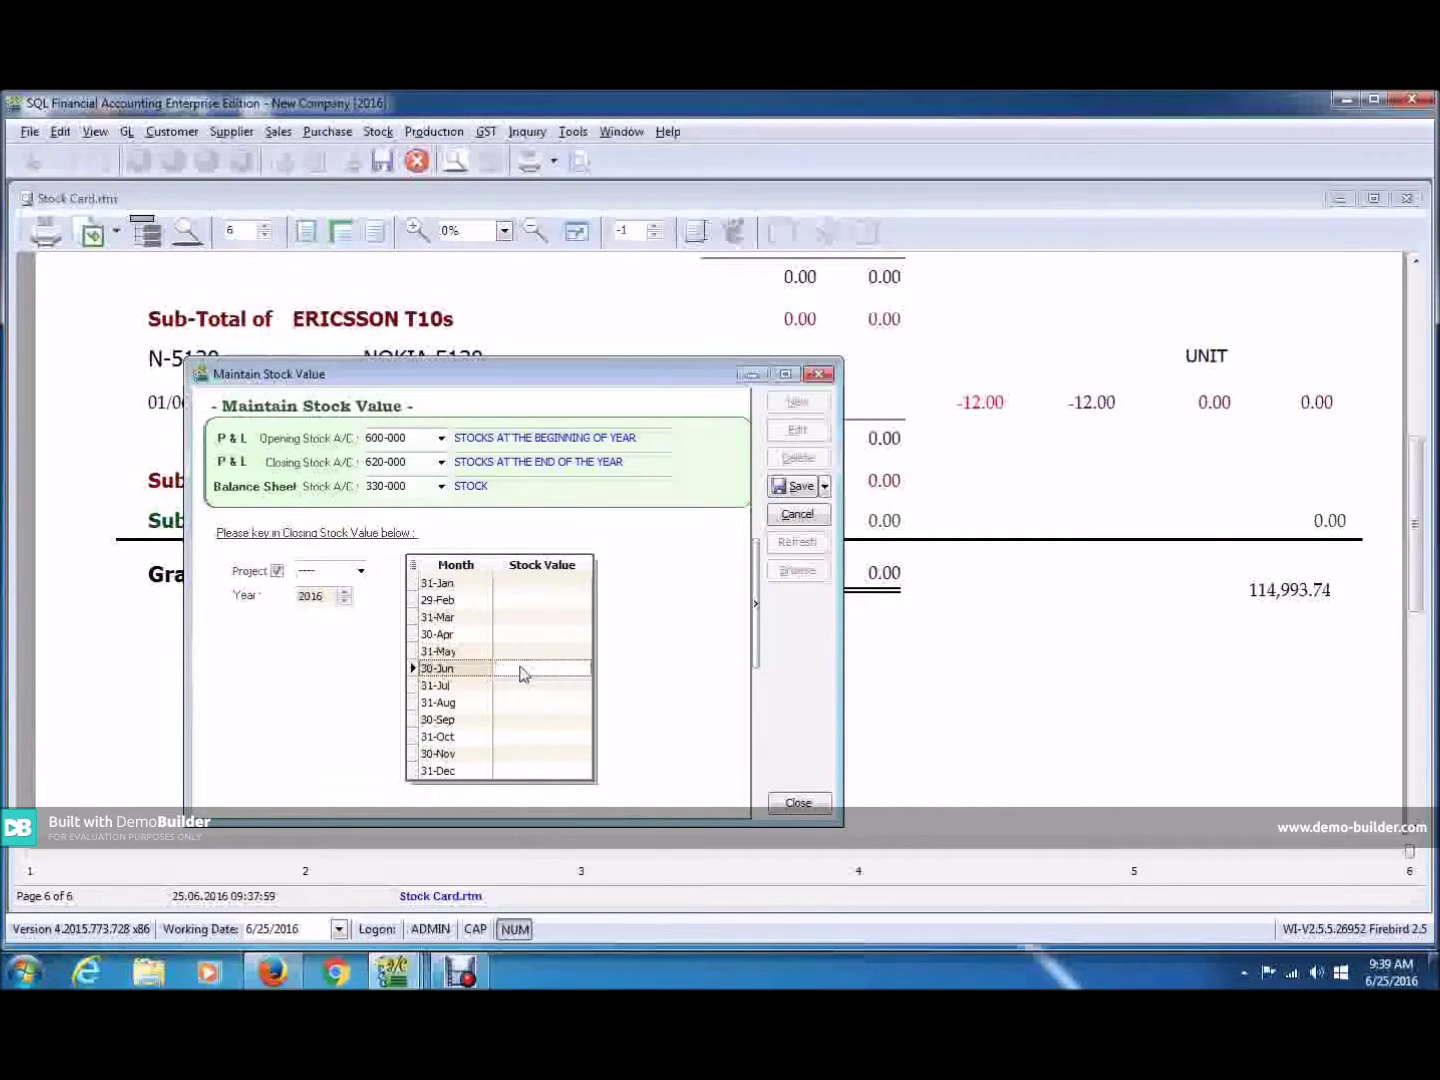
{"action": "type", "text": "114993.74"}
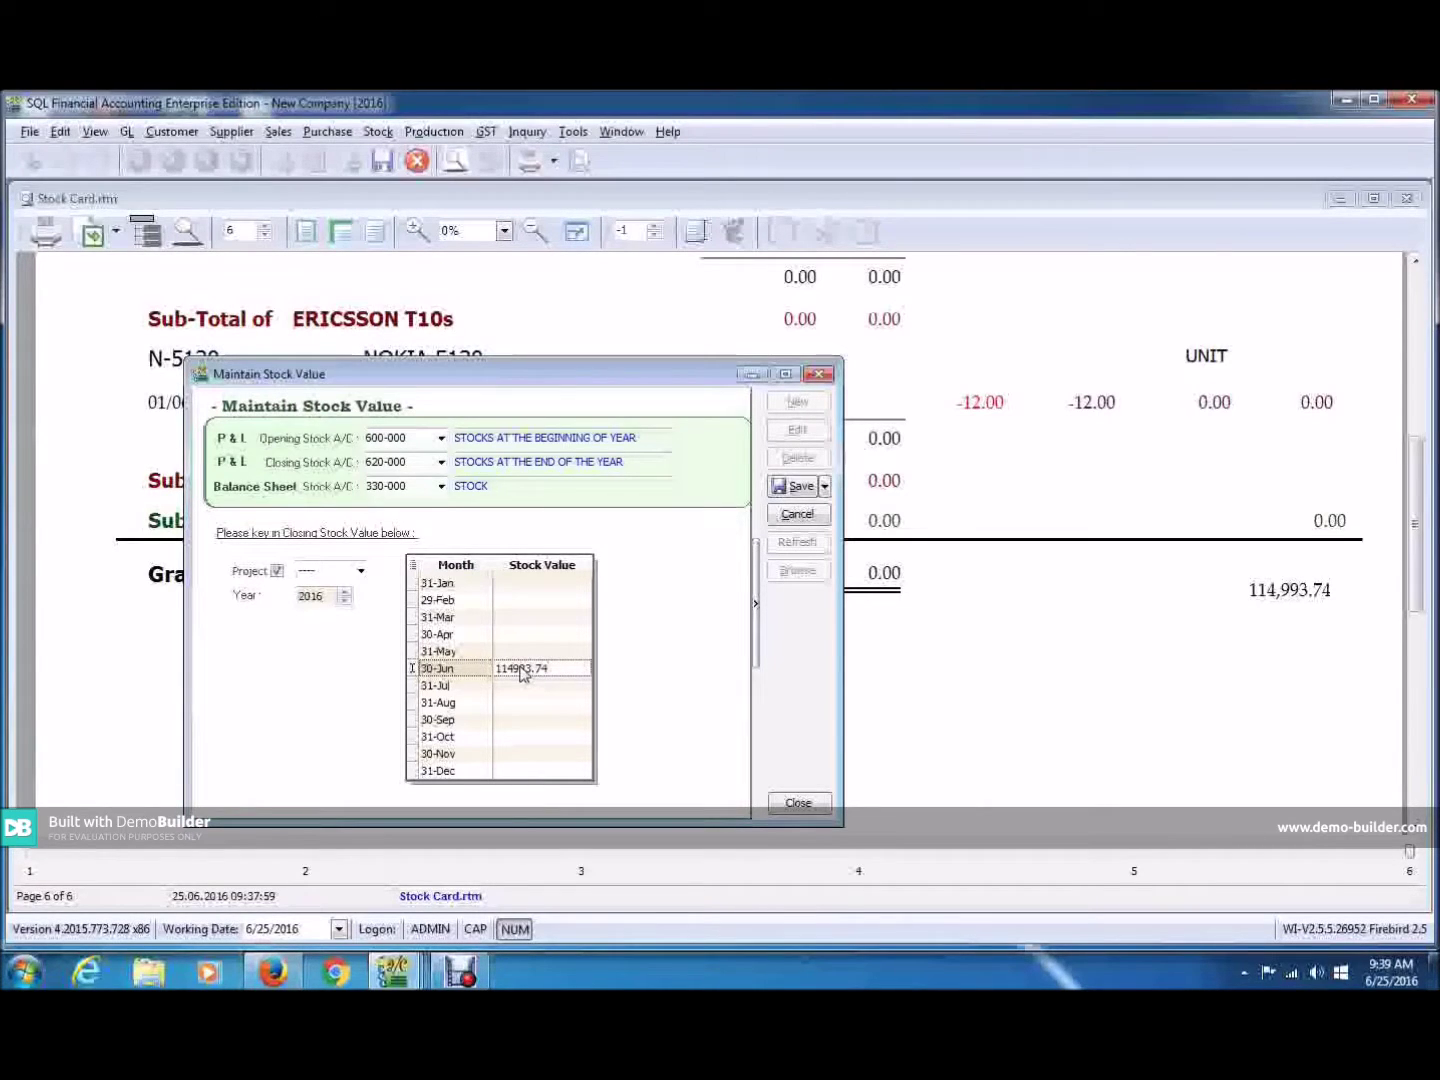
{"action": "key", "text": "Return"}
{"action": "left_click", "coordinate": [617, 690]}
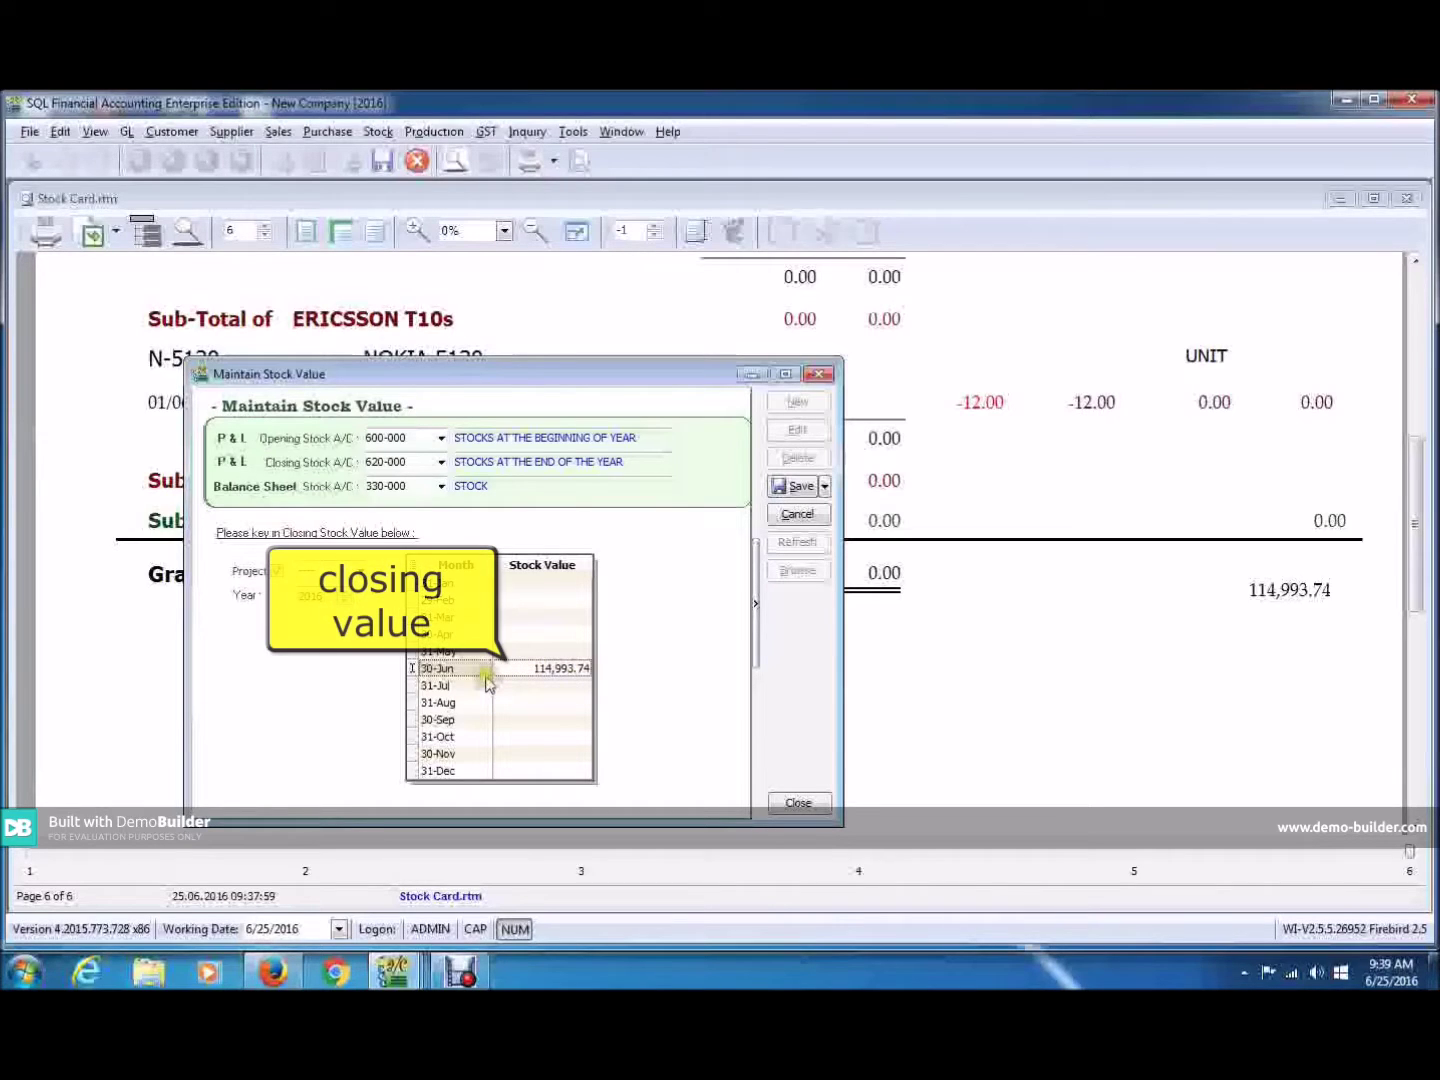
{"action": "left_click", "coordinate": [528, 549]}
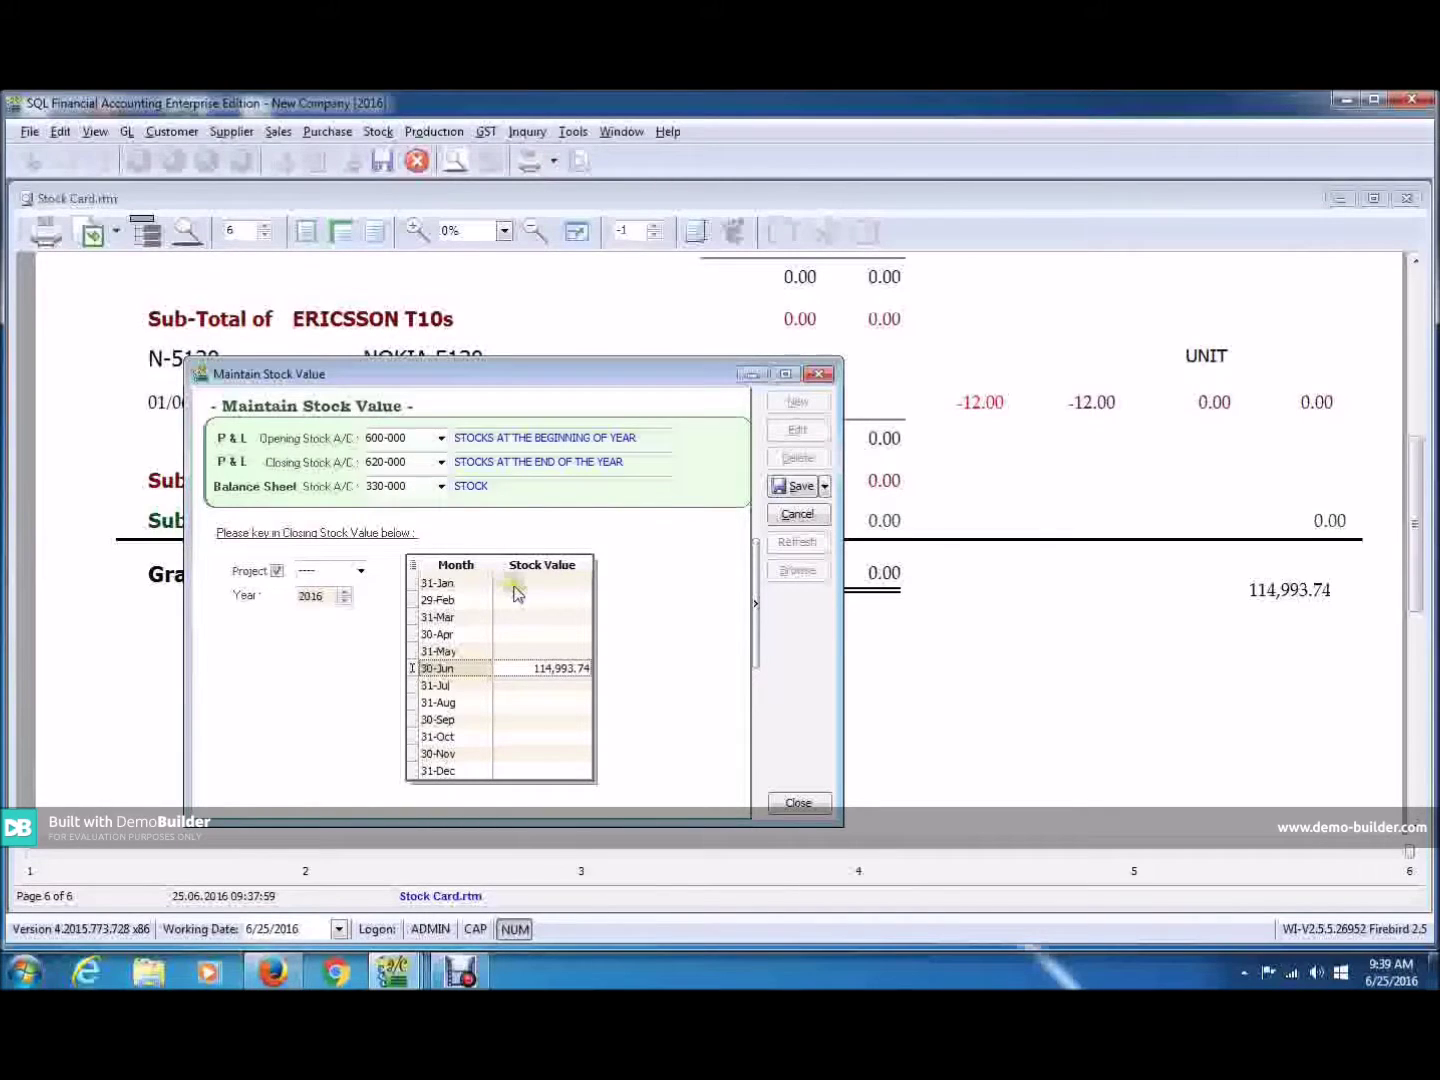
Switch the year to 2015 and enter 153,824.55 as the 31-Dec closing stock value
{"action": "left_click", "coordinate": [343, 598]}
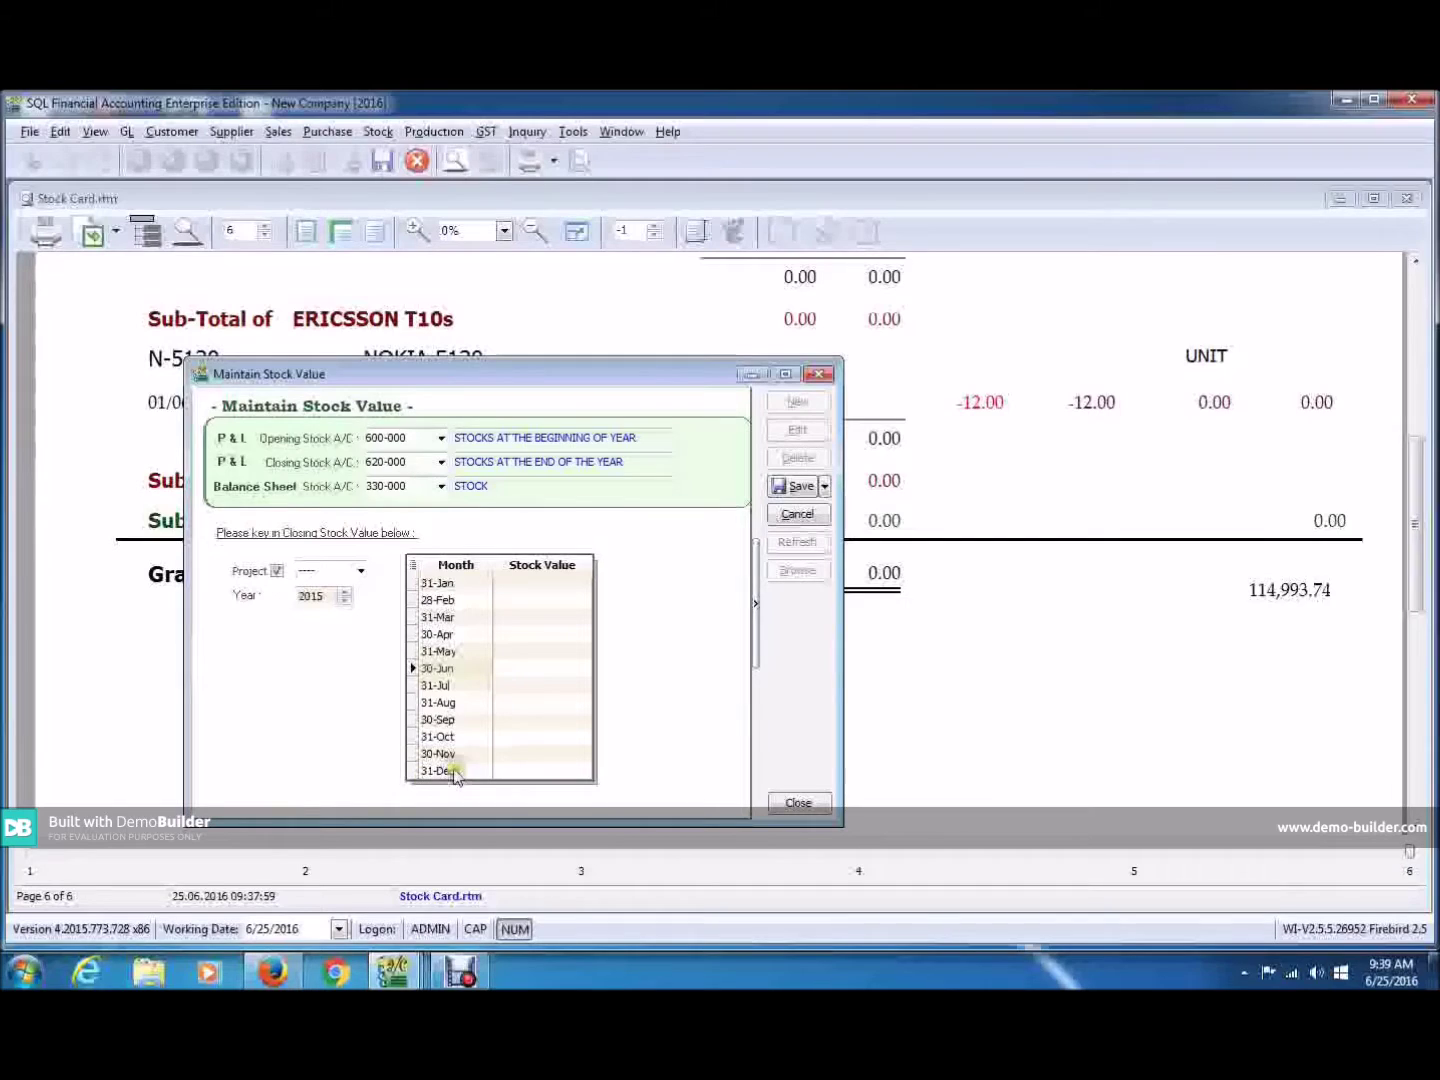
{"action": "left_click", "coordinate": [516, 770]}
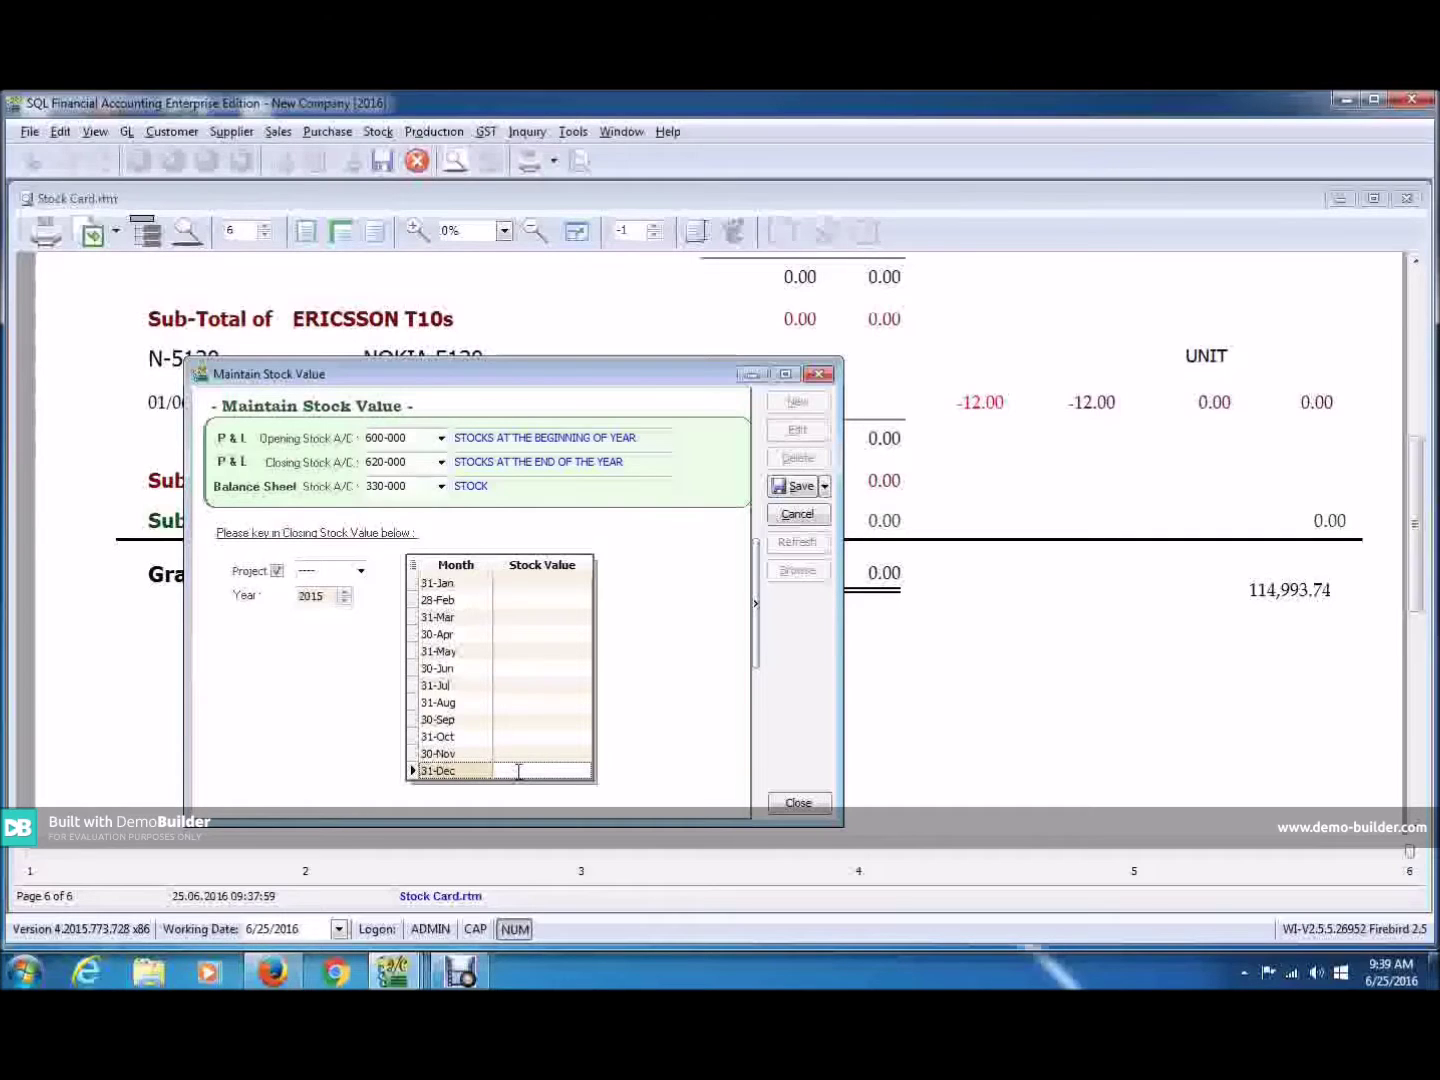
{"action": "type", "text": "153,"}
{"action": "type", "text": "8"}
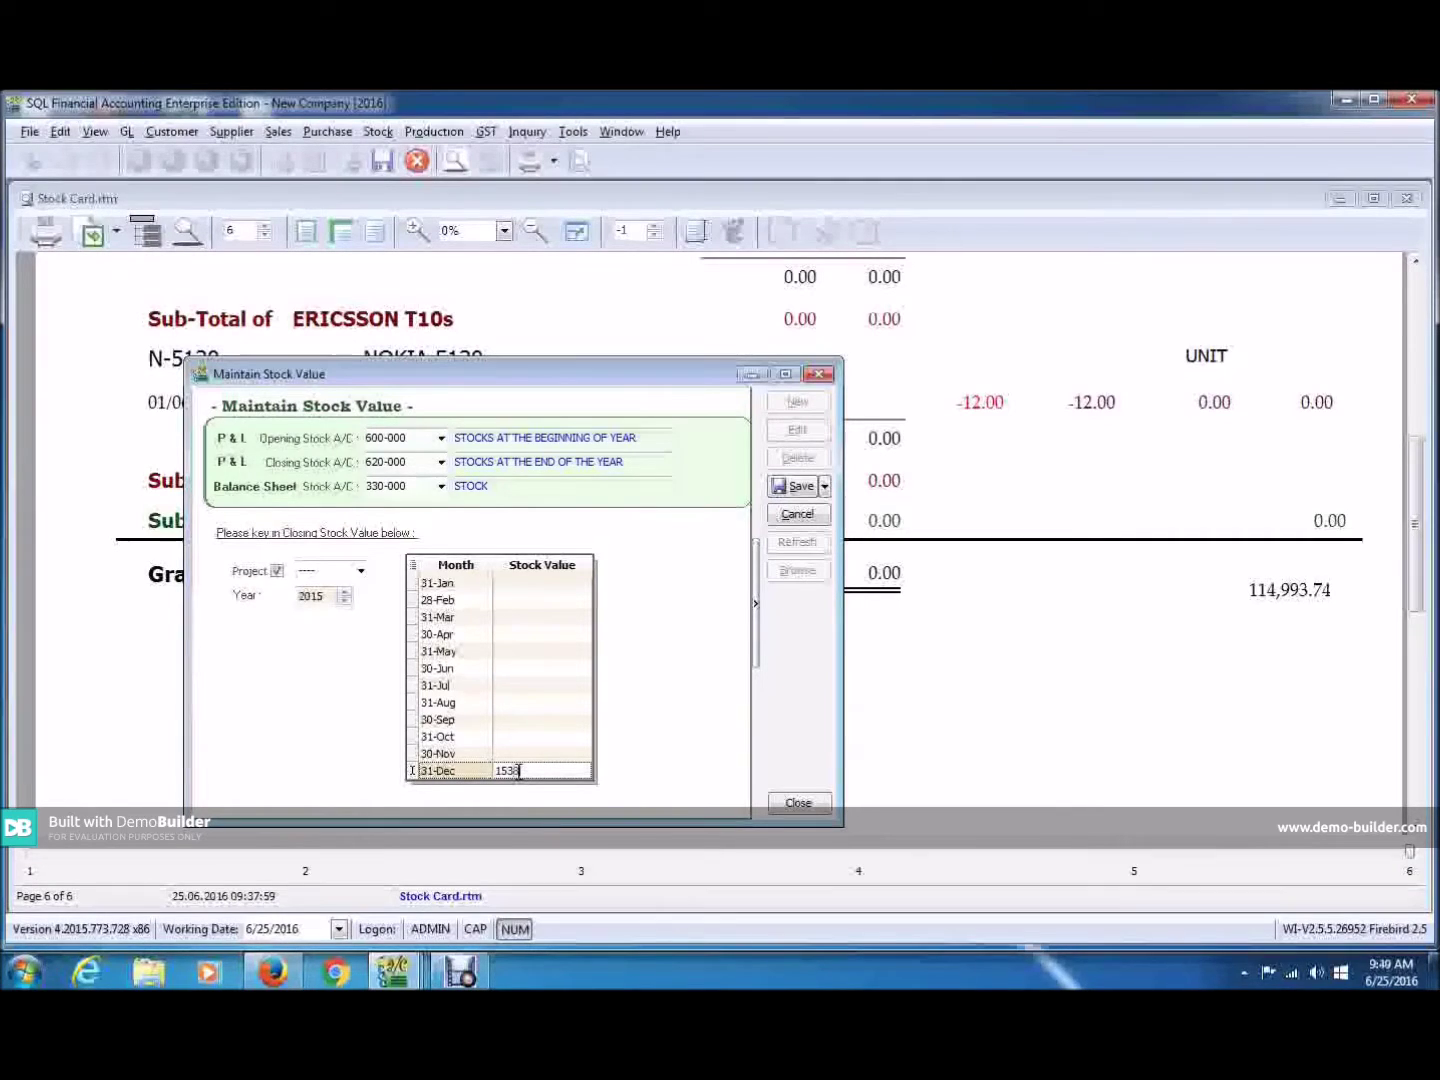
{"action": "type", "text": "24.55"}
{"action": "key", "text": "Return"}
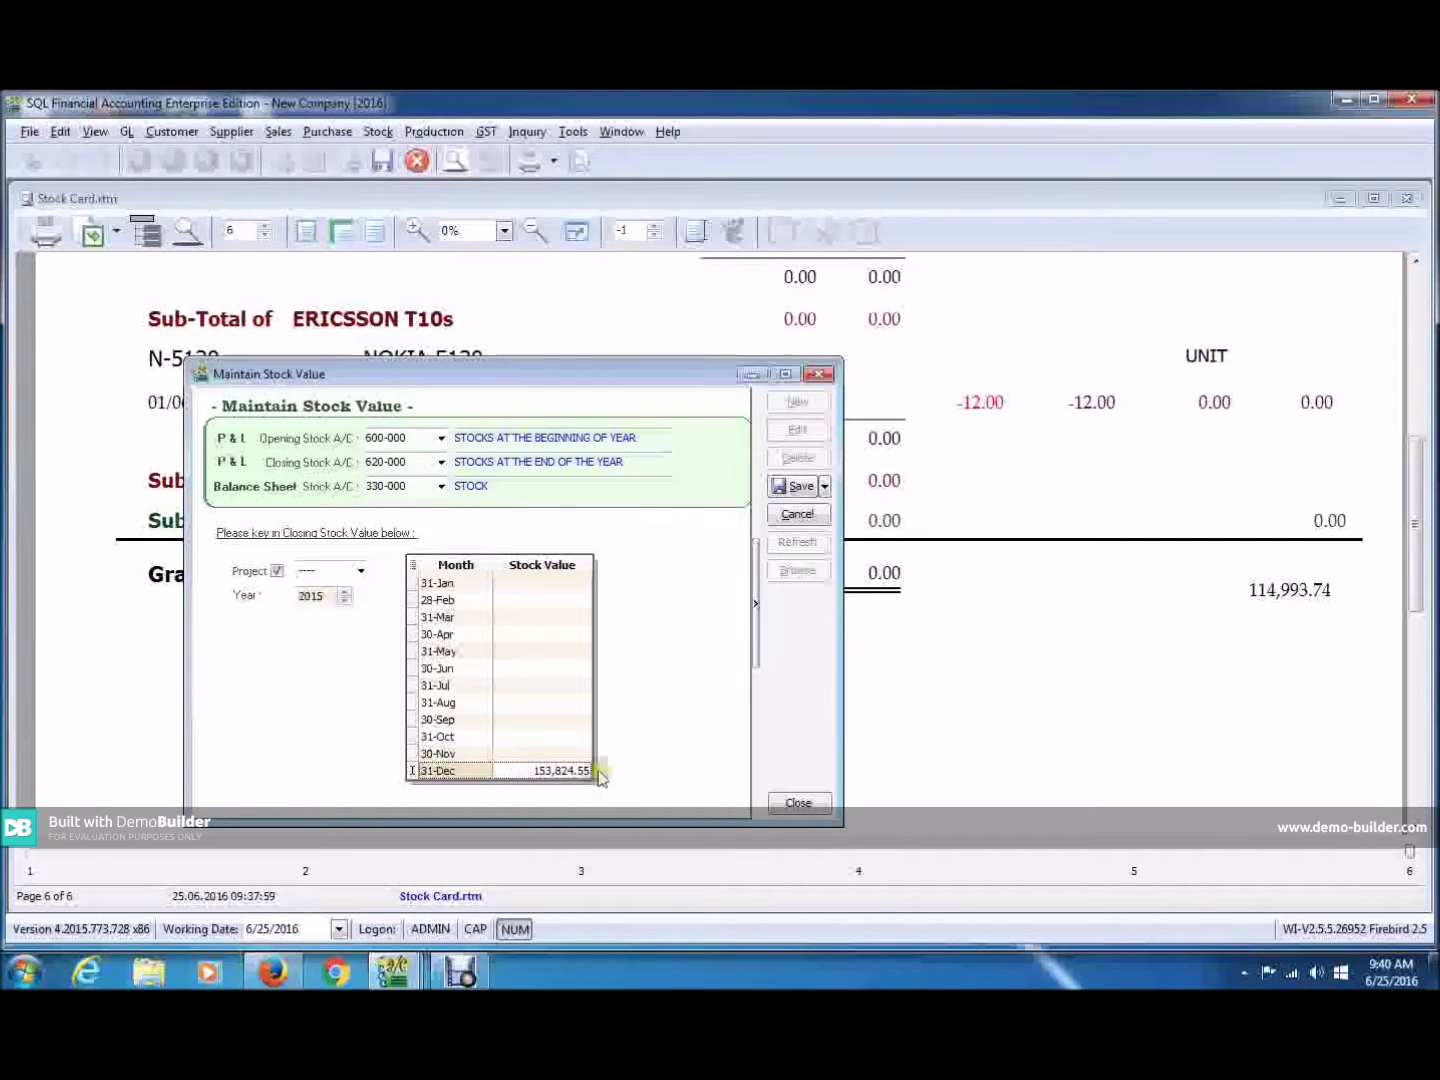